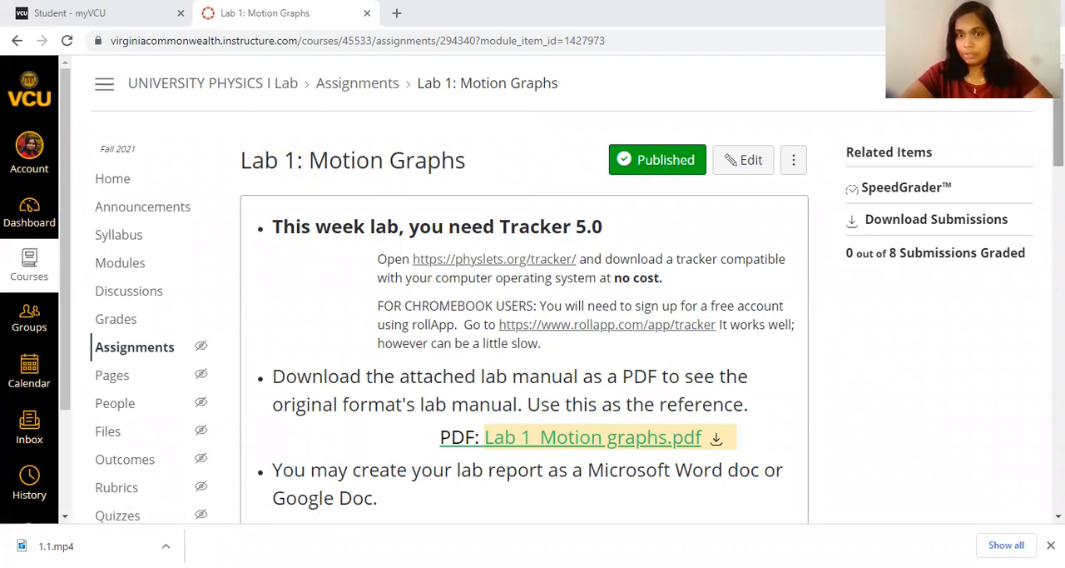
Review the Lab 1: Motion Graphs assignment's files and pre-recorded videos, play Video 1.1, and look at its save options.
scroll(533, 333, down, 3)
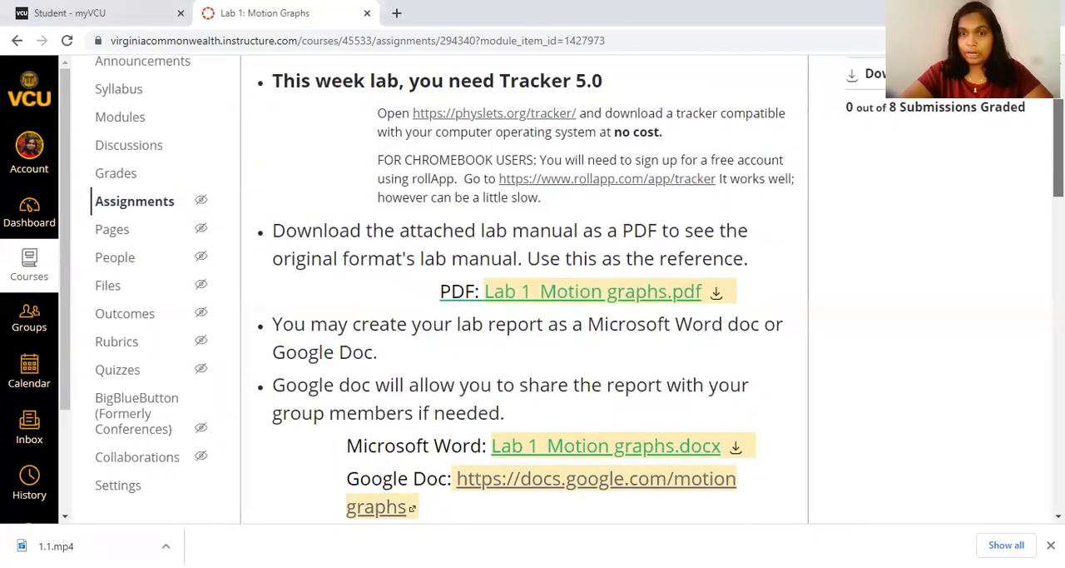
scroll(533, 333, down, 1)
scroll(532, 333, down, 10)
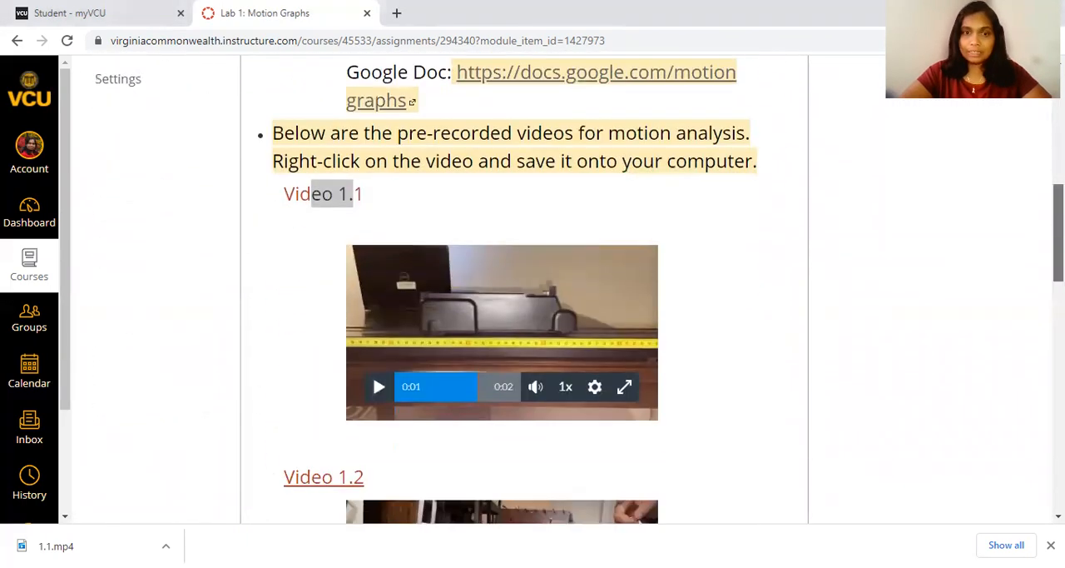
scroll(372, 167, down, 3)
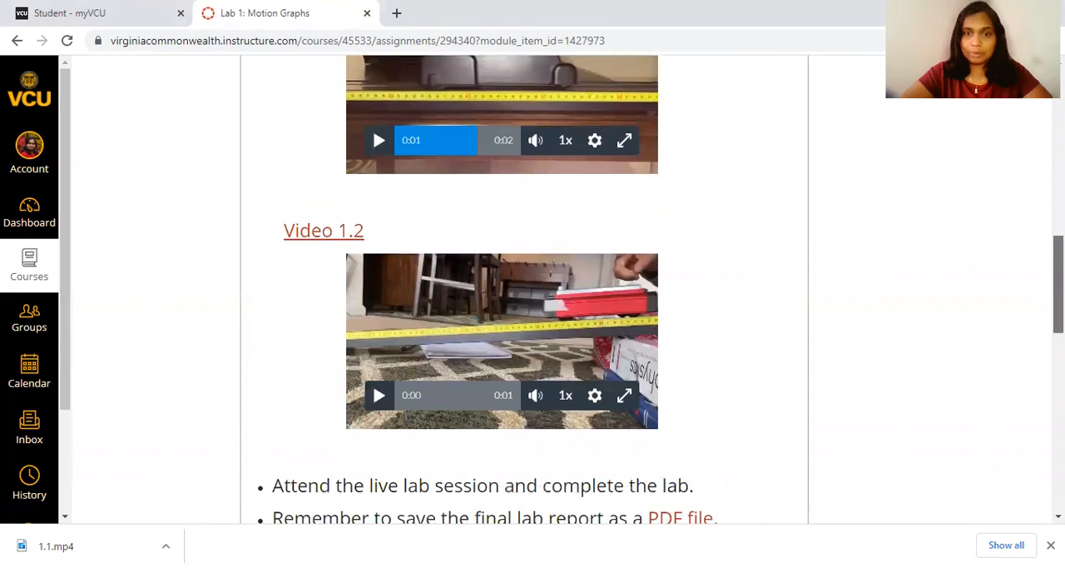
scroll(372, 126, up, 4)
scroll(532, 289, up, 1)
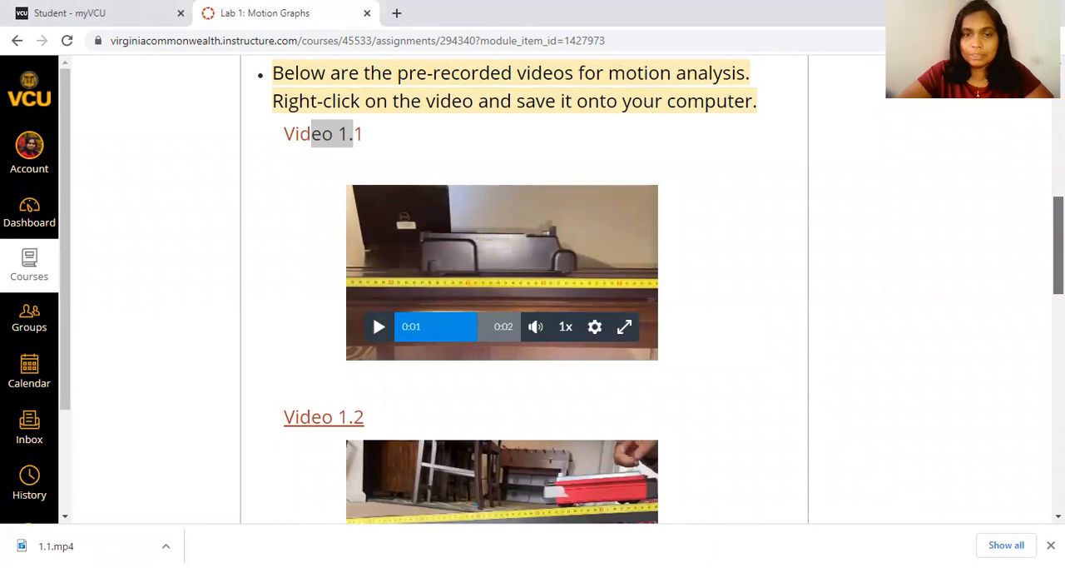
scroll(372, 313, up, 1)
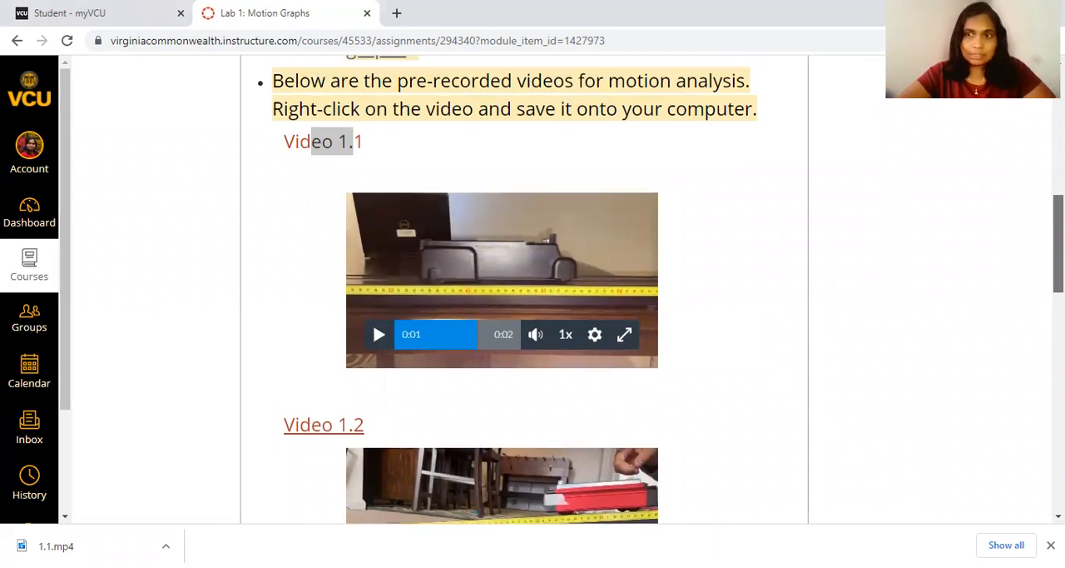
click(571, 231)
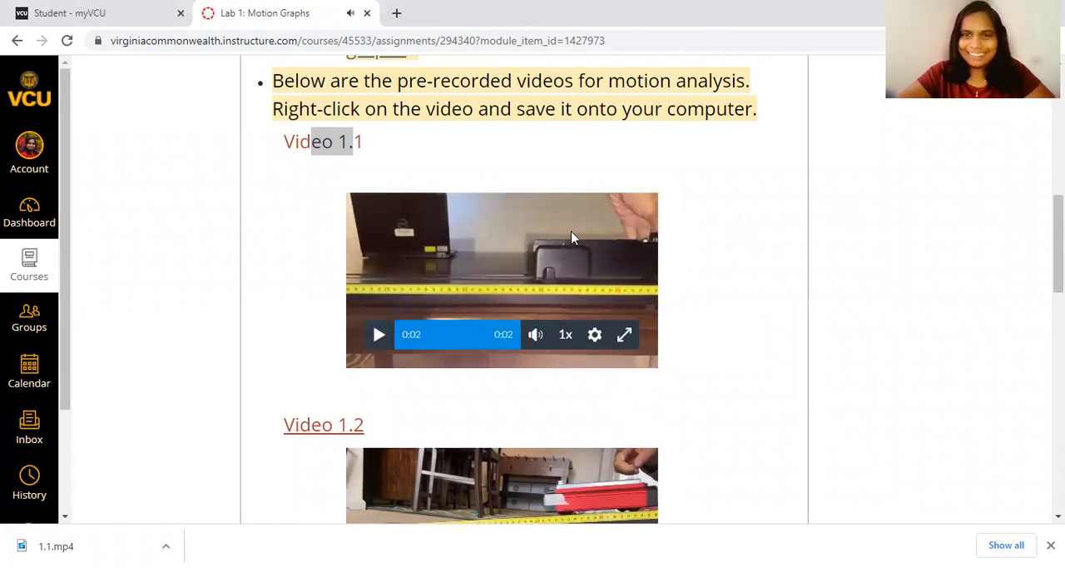
right_click(574, 238)
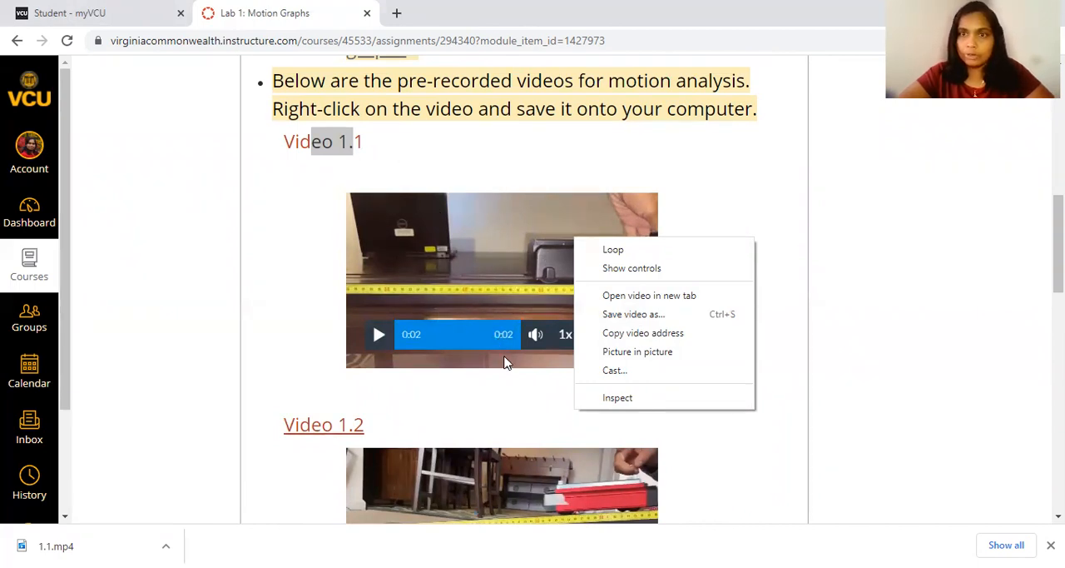
click(764, 462)
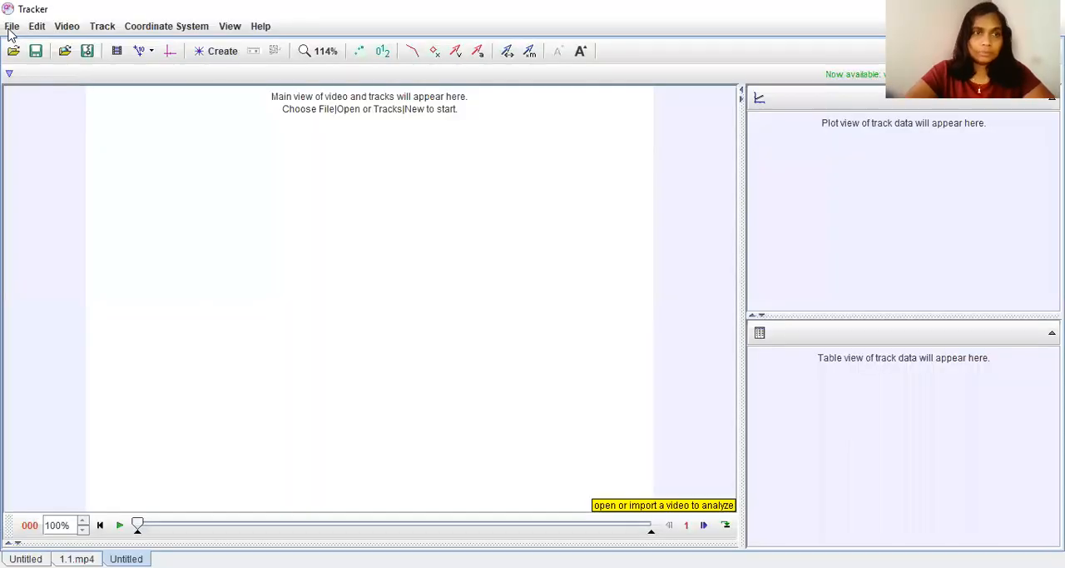
Switch to Tracker and import the video 1.1.mp4 from the 207 folder.
click(11, 27)
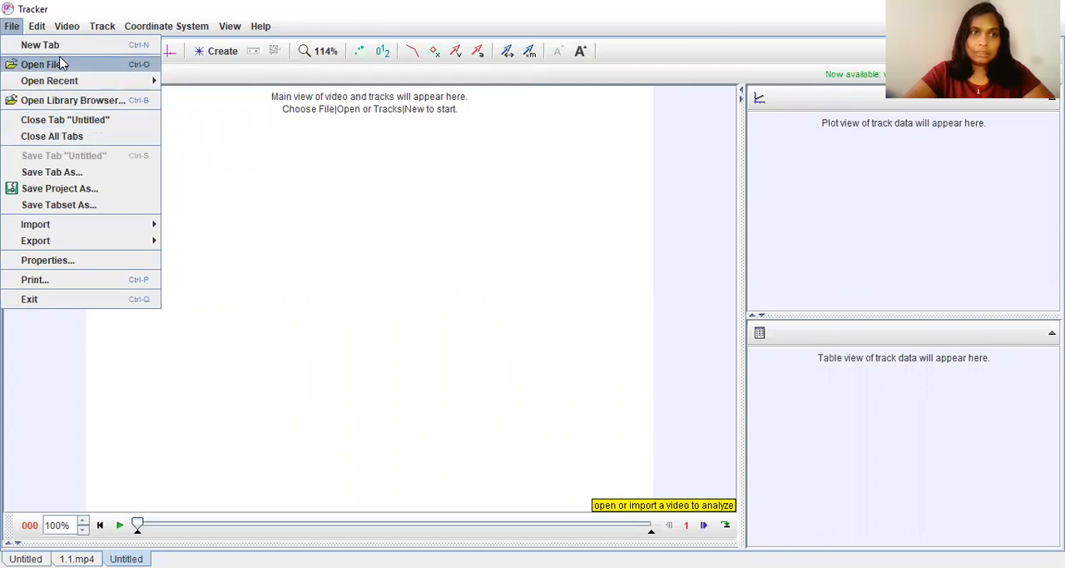
mouse_move(40, 32)
mouse_move(75, 34)
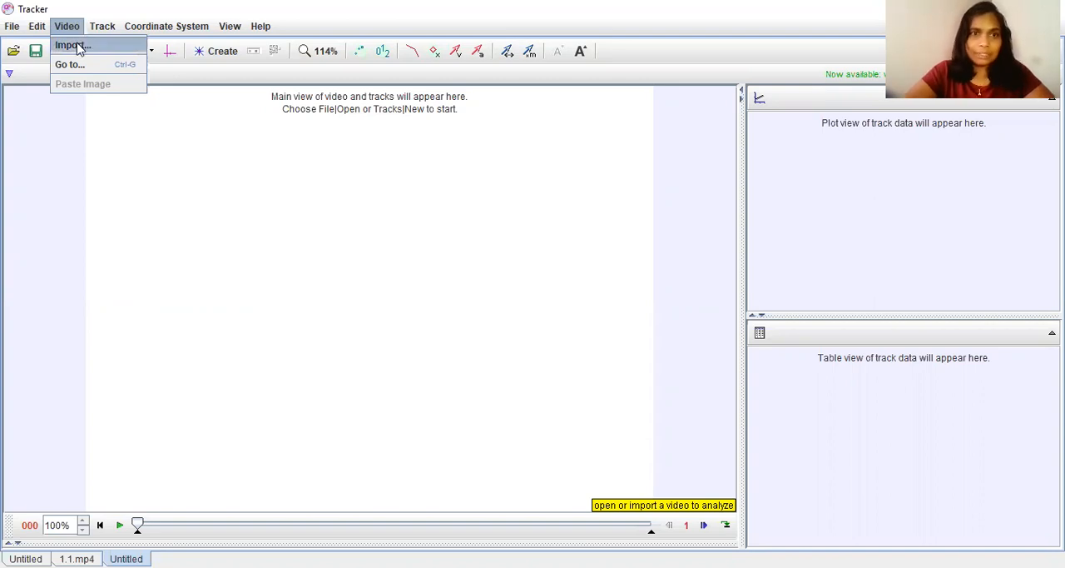
click(73, 45)
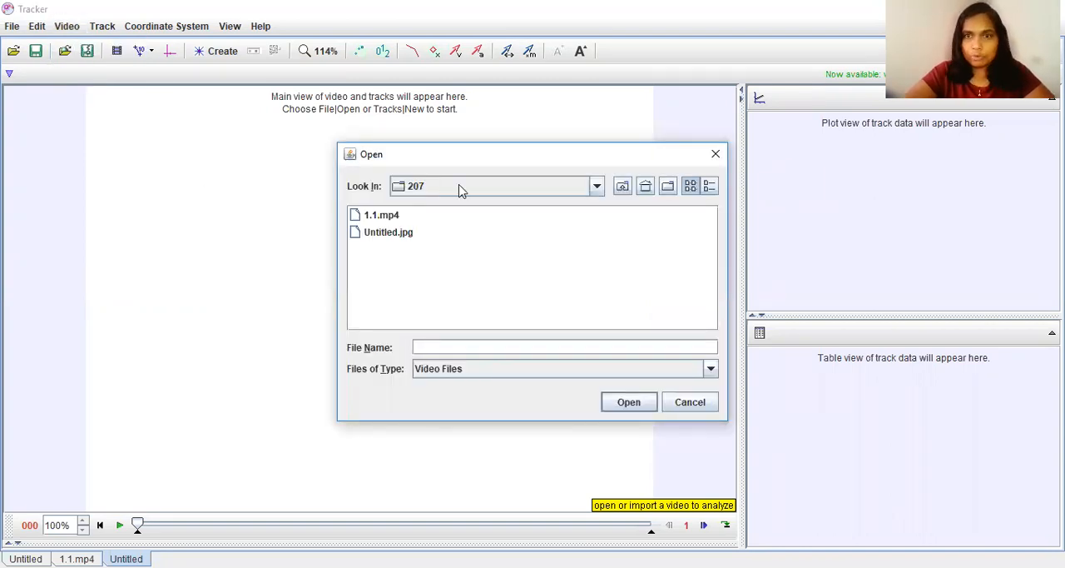
click(385, 215)
click(384, 216)
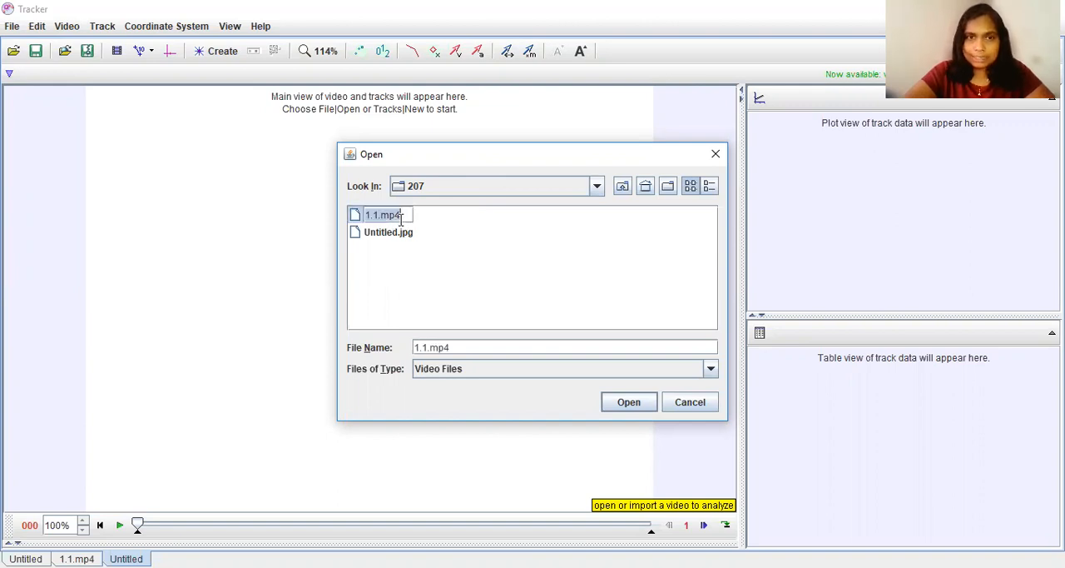
click(638, 409)
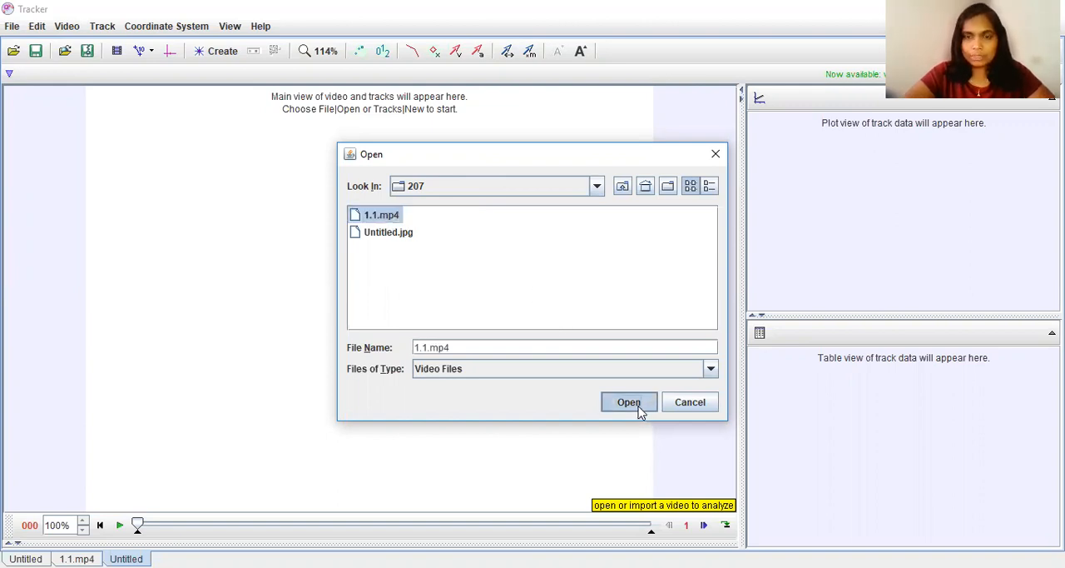
click(639, 409)
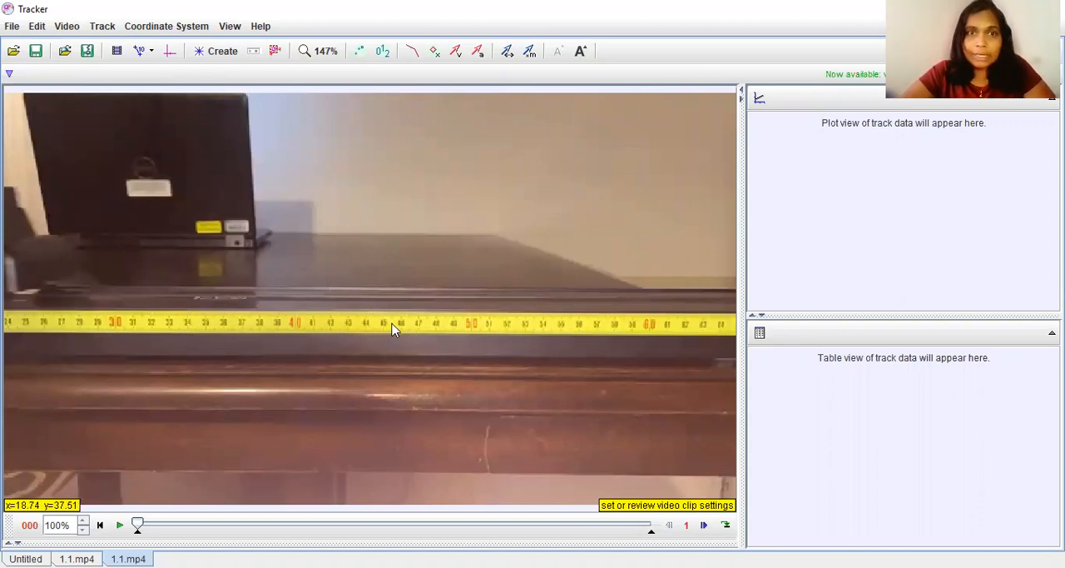
Create a calibration stick on the yellow measuring tape, with its ends at the 40 and 50 marks.
click(319, 50)
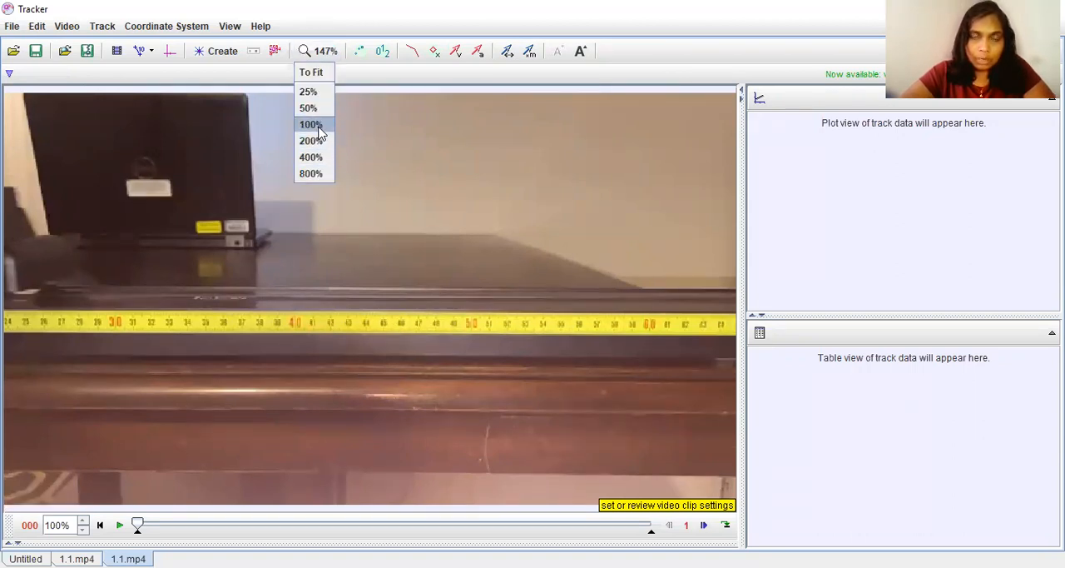
click(317, 142)
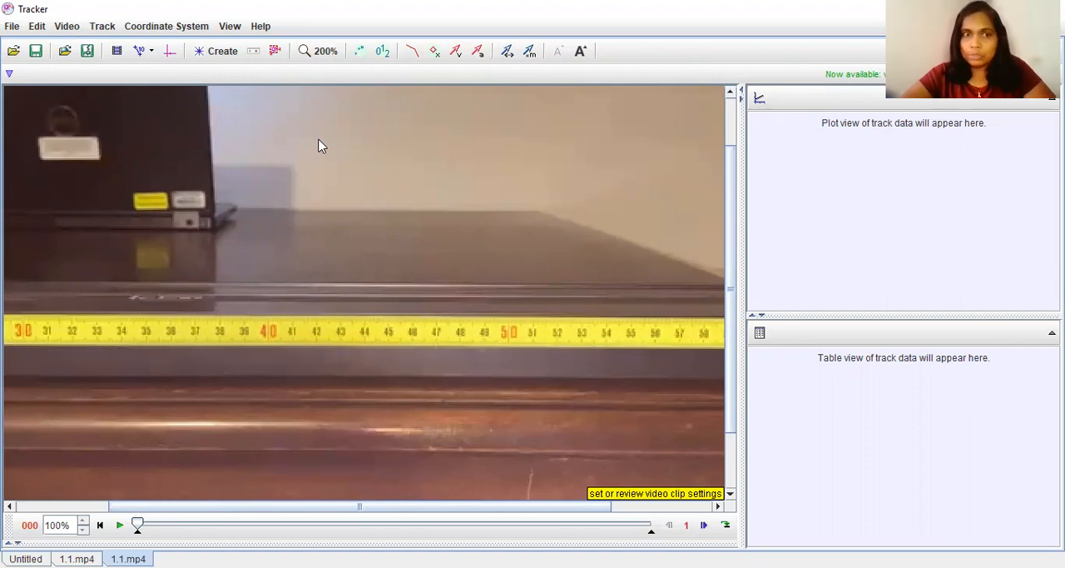
click(152, 52)
mouse_move(145, 72)
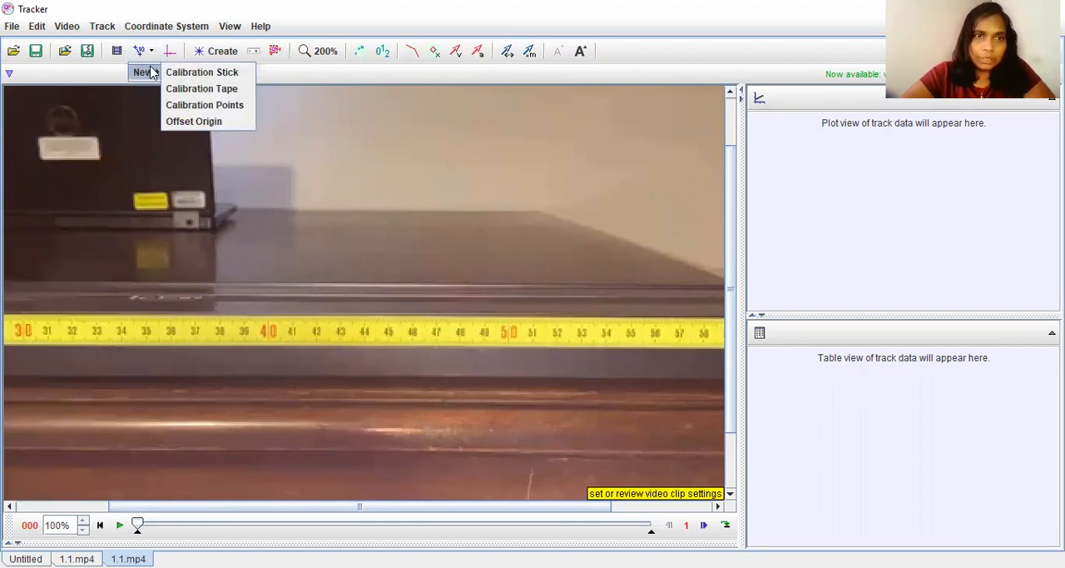
click(200, 73)
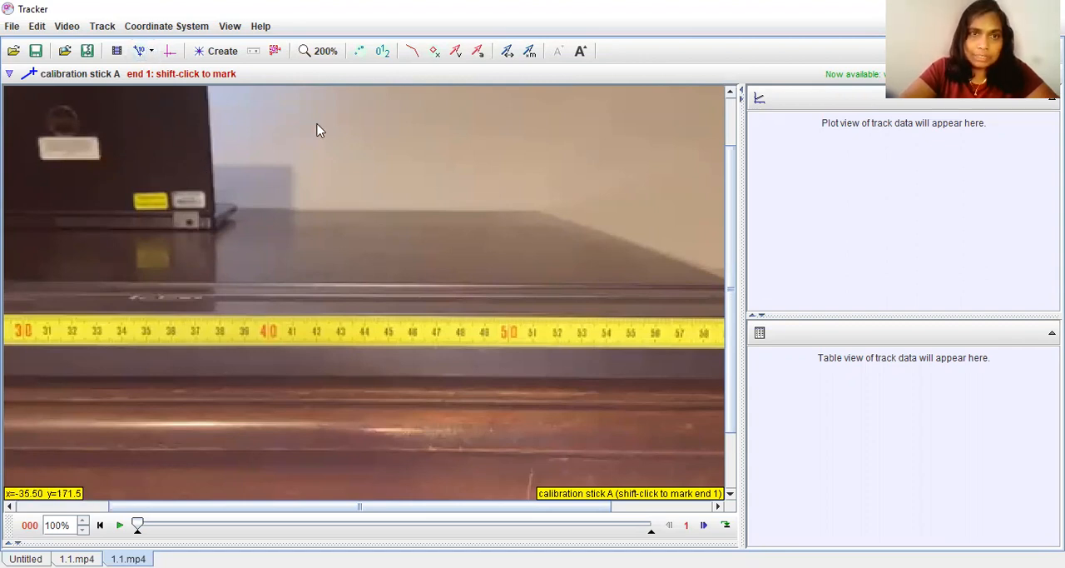
click(331, 57)
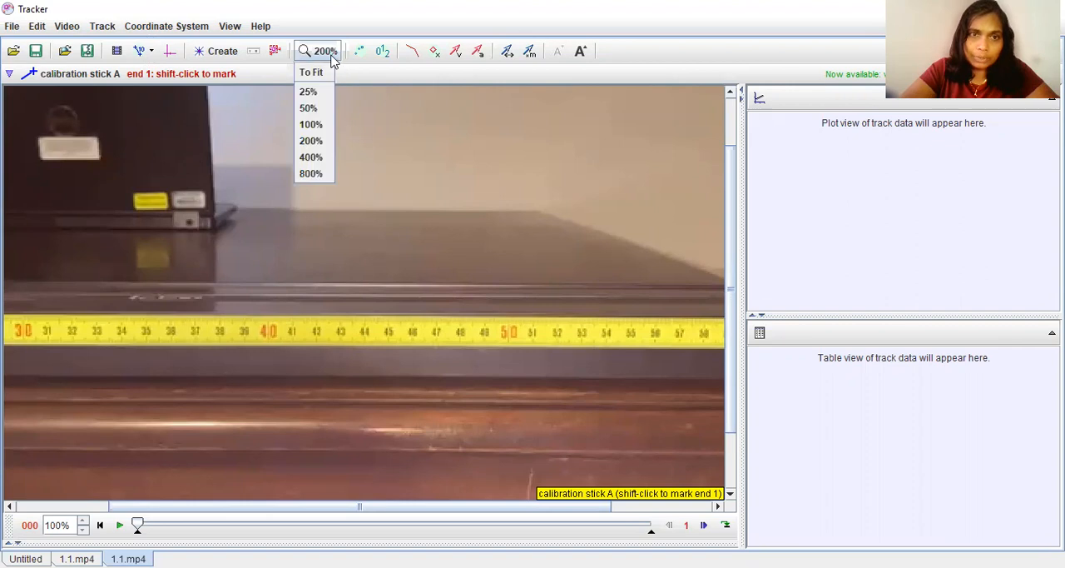
click(323, 157)
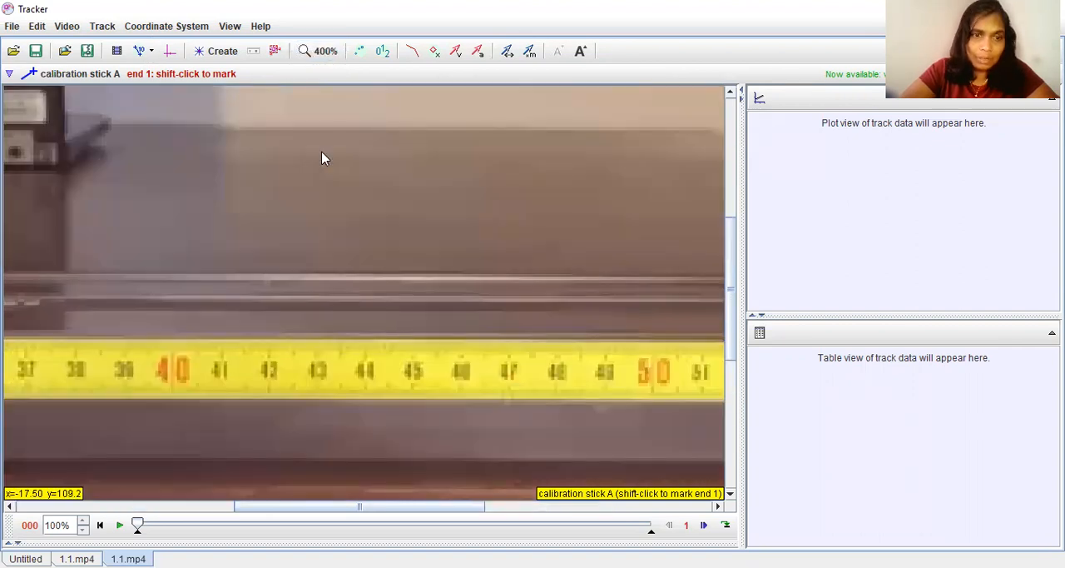
shift+click(172, 363)
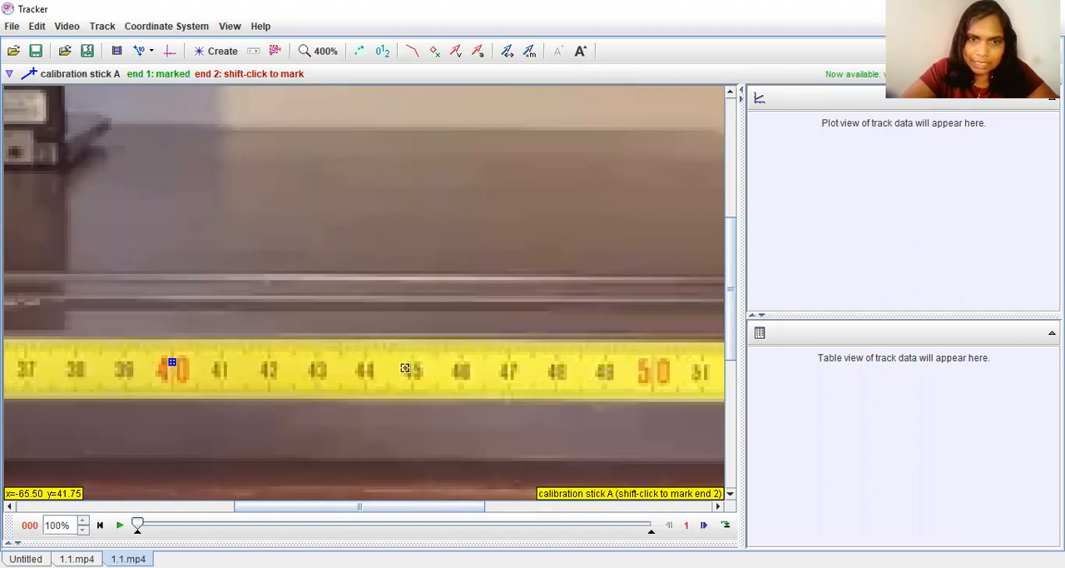
shift+click(655, 364)
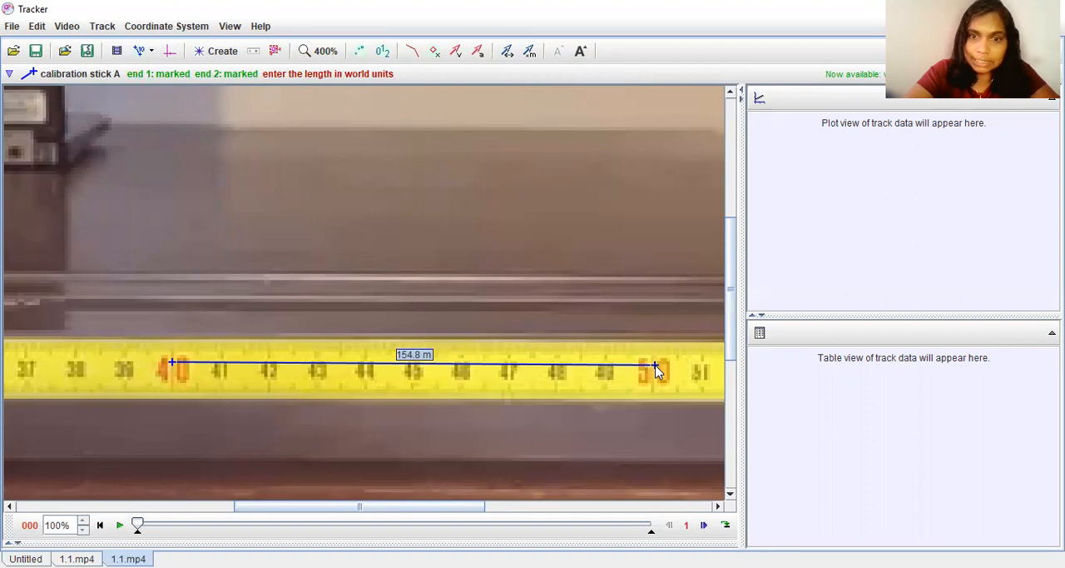
Set the calibration stick's length to 0.1 m.
text(0)
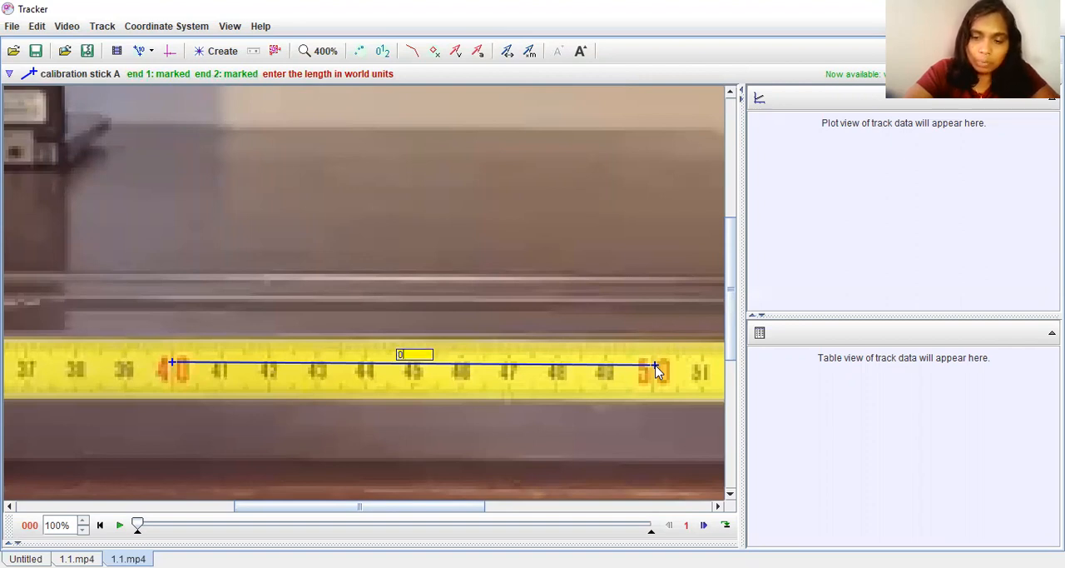
text(.1 m)
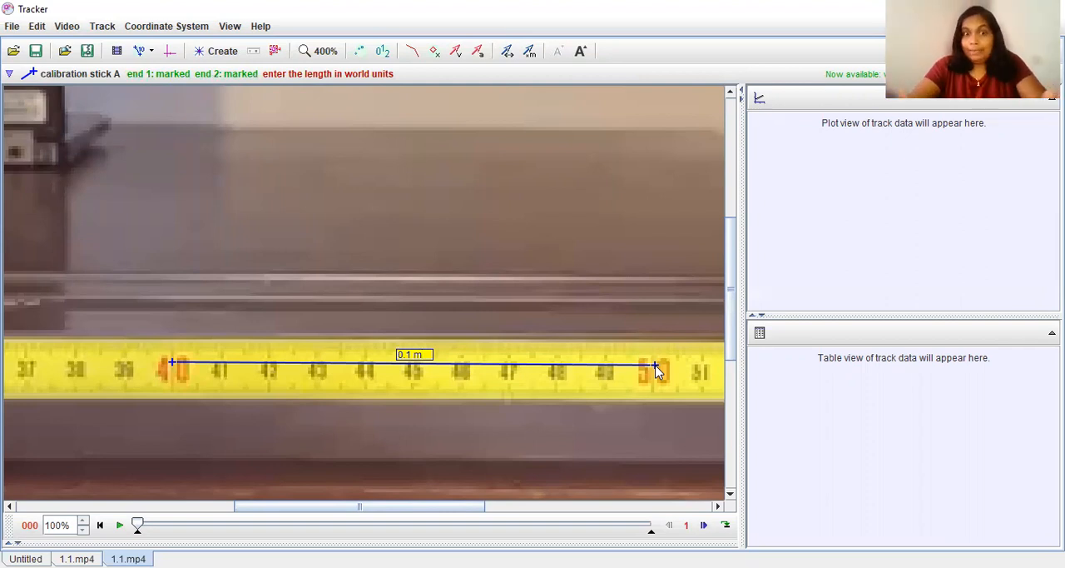
key(Return)
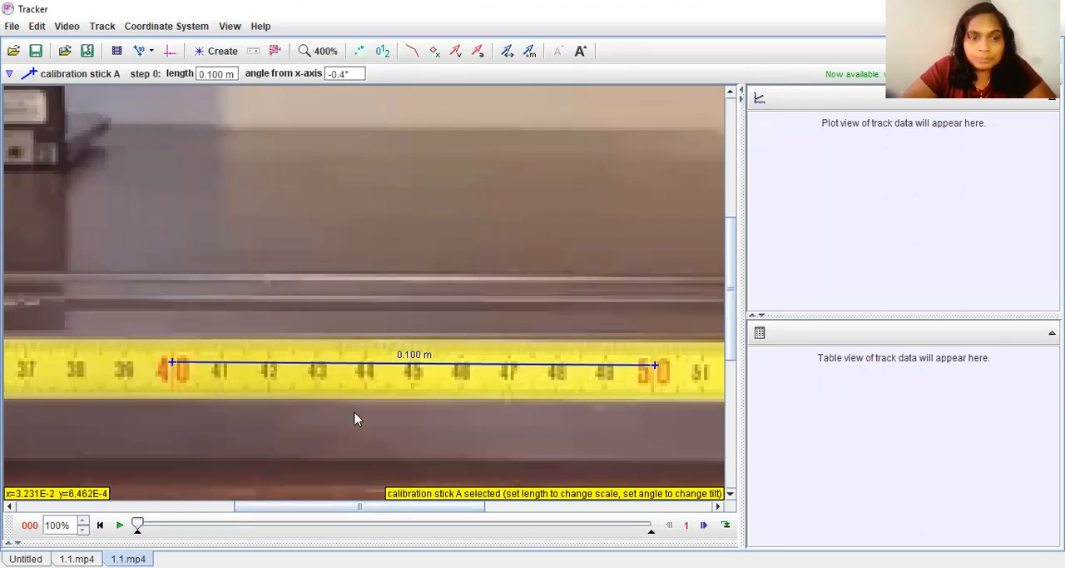
Limit the video clip to the object's motion, from start frame 8 to end frame 54, and return to the start frame.
click(319, 51)
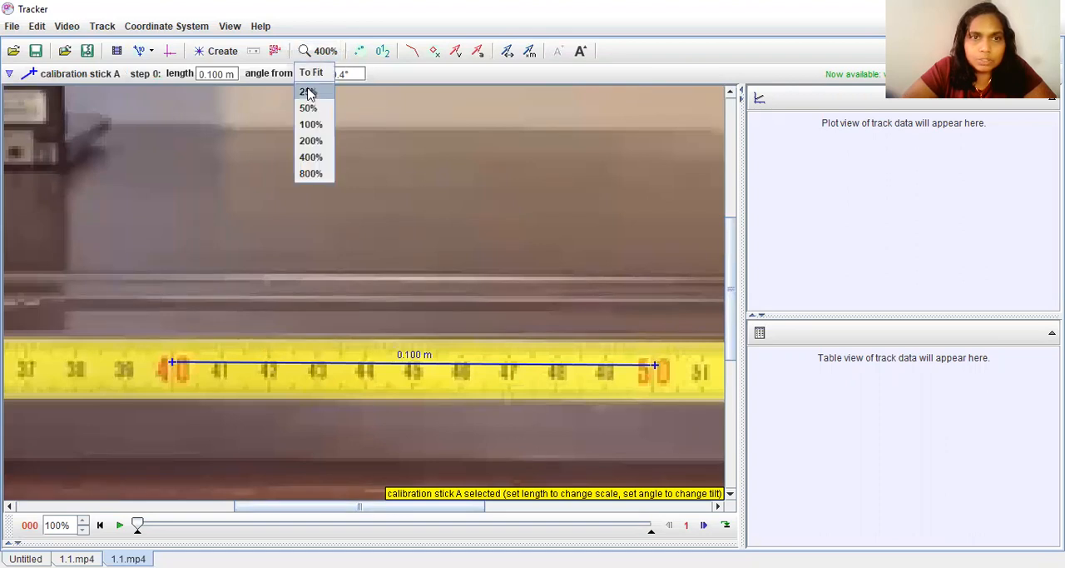
click(316, 124)
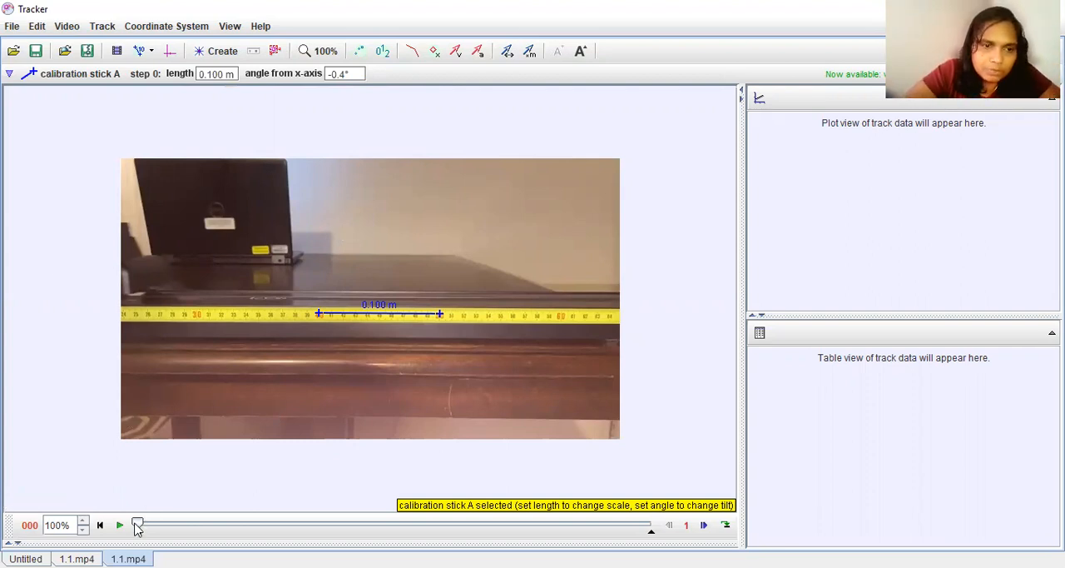
mouse_move(142, 526)
mouse_down()
mouse_move(613, 523)
mouse_move(198, 524)
mouse_move(560, 523)
mouse_up()
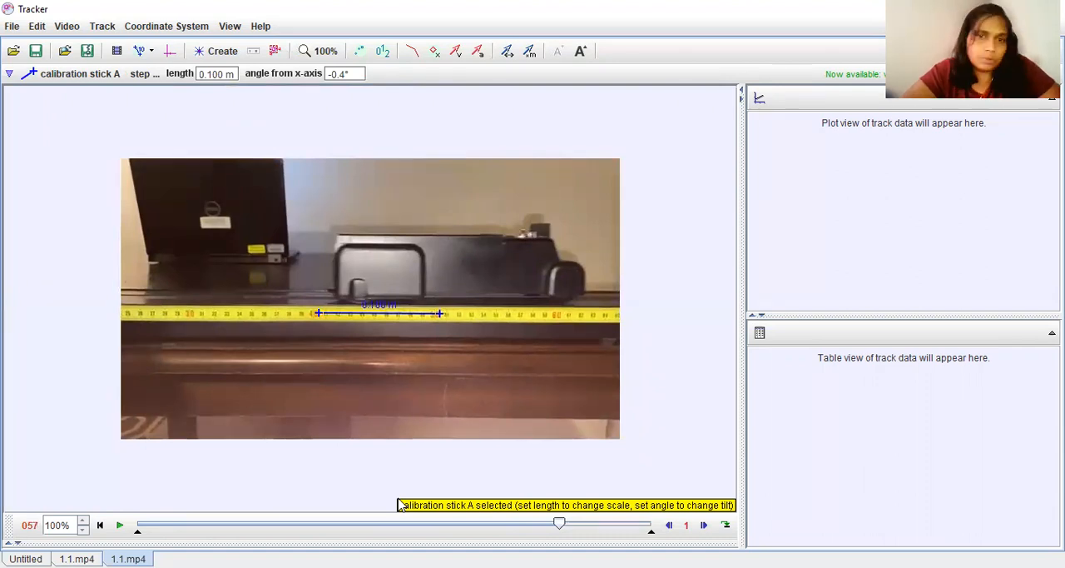
drag(560, 523, 199, 524)
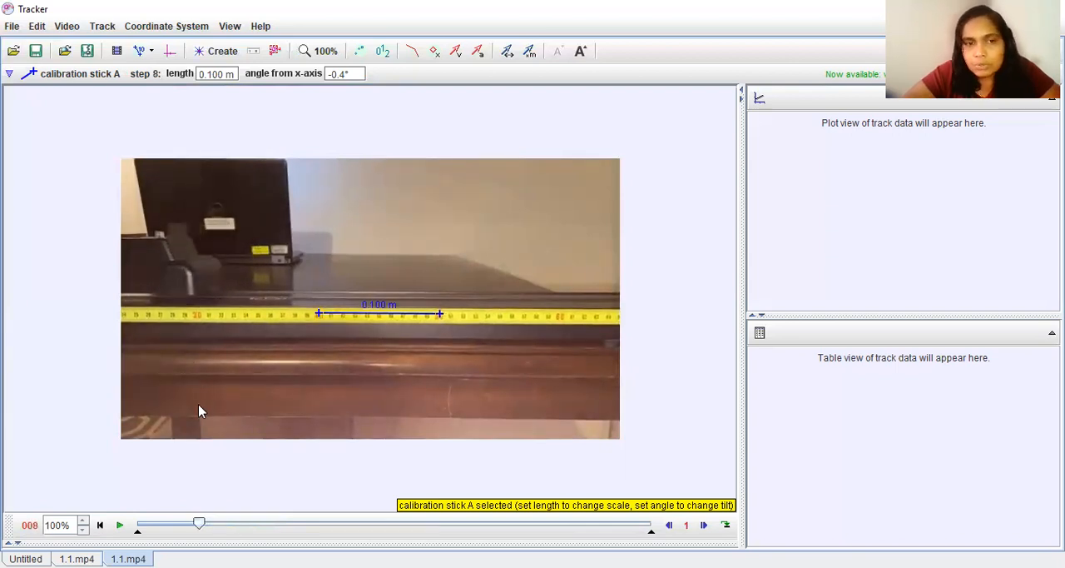
drag(198, 524, 202, 524)
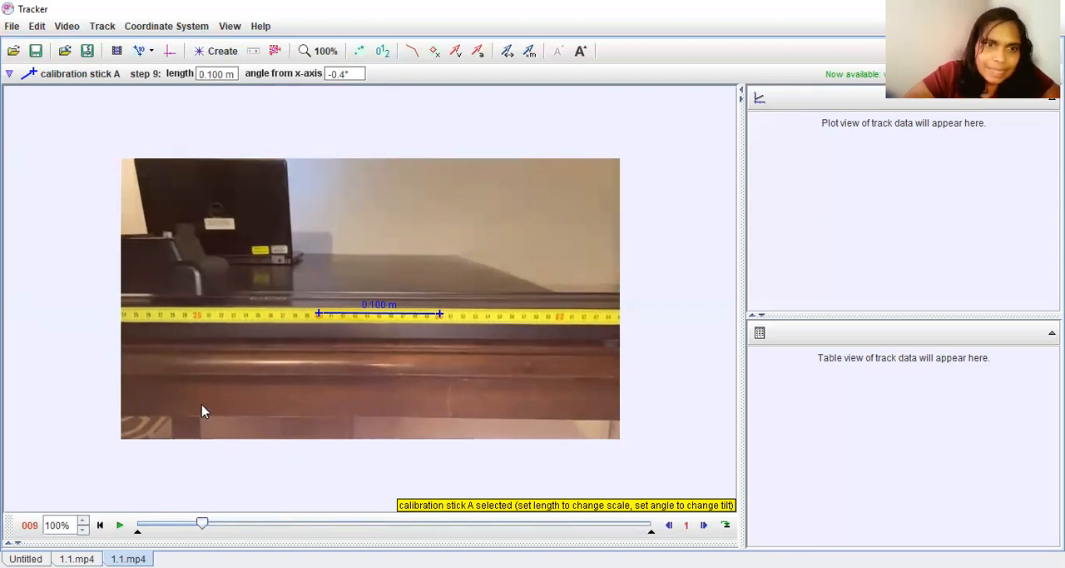
drag(202, 524, 199, 524)
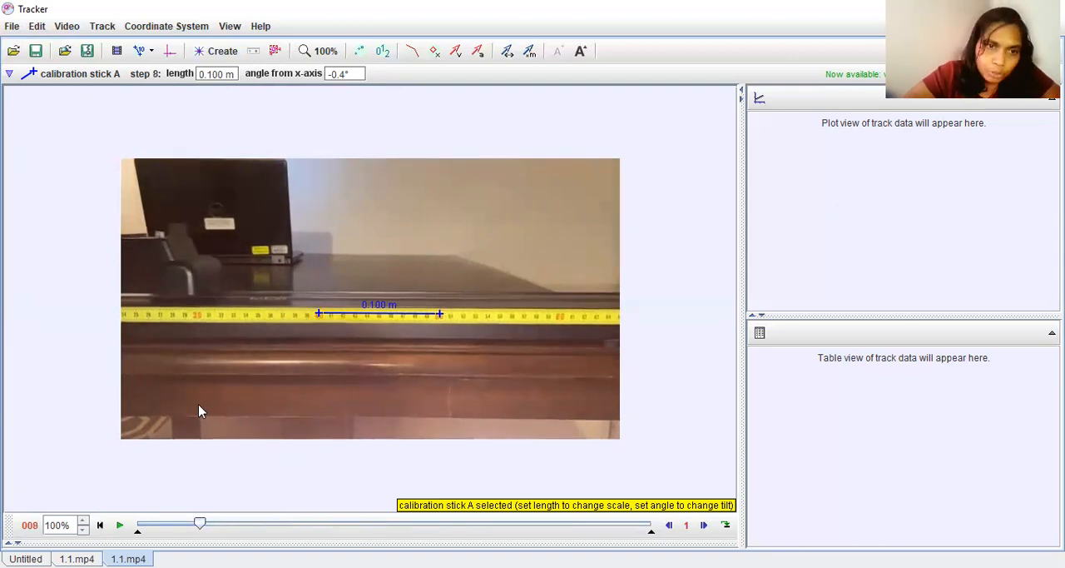
drag(199, 403, 202, 403)
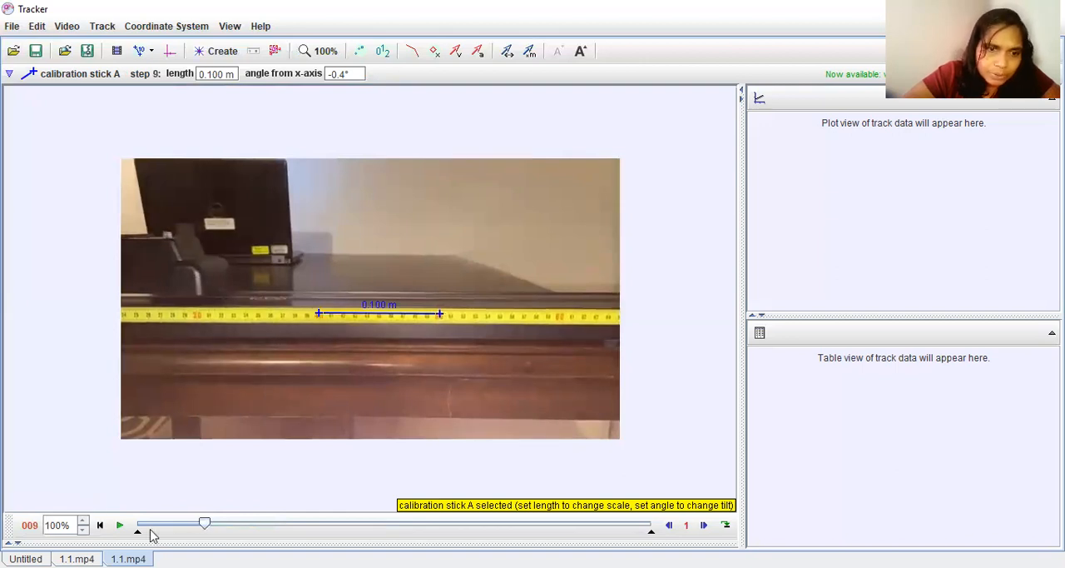
drag(139, 539, 199, 539)
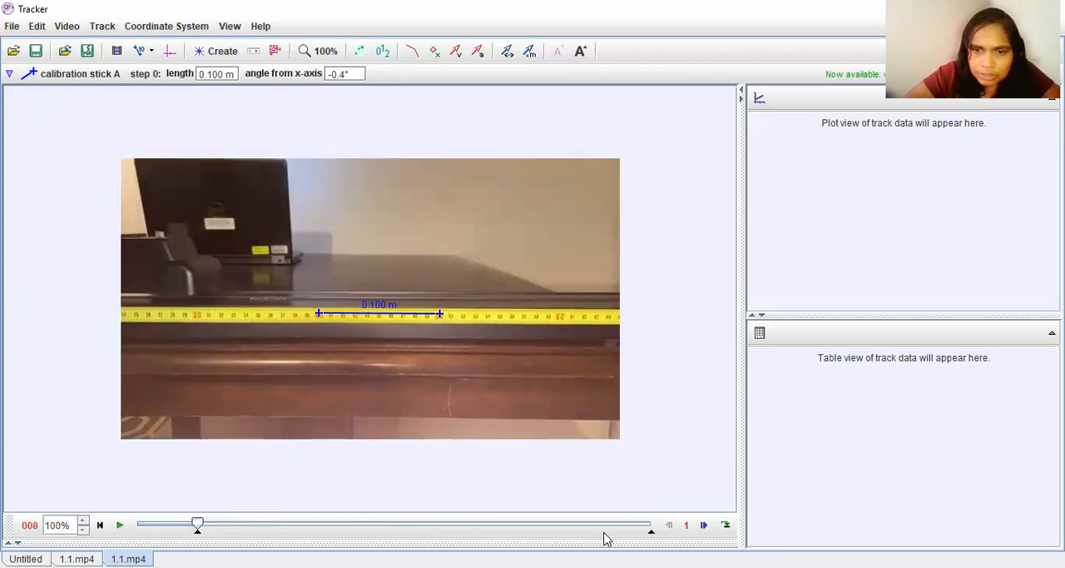
mouse_move(650, 537)
mouse_down()
mouse_move(527, 522)
mouse_move(540, 525)
mouse_up()
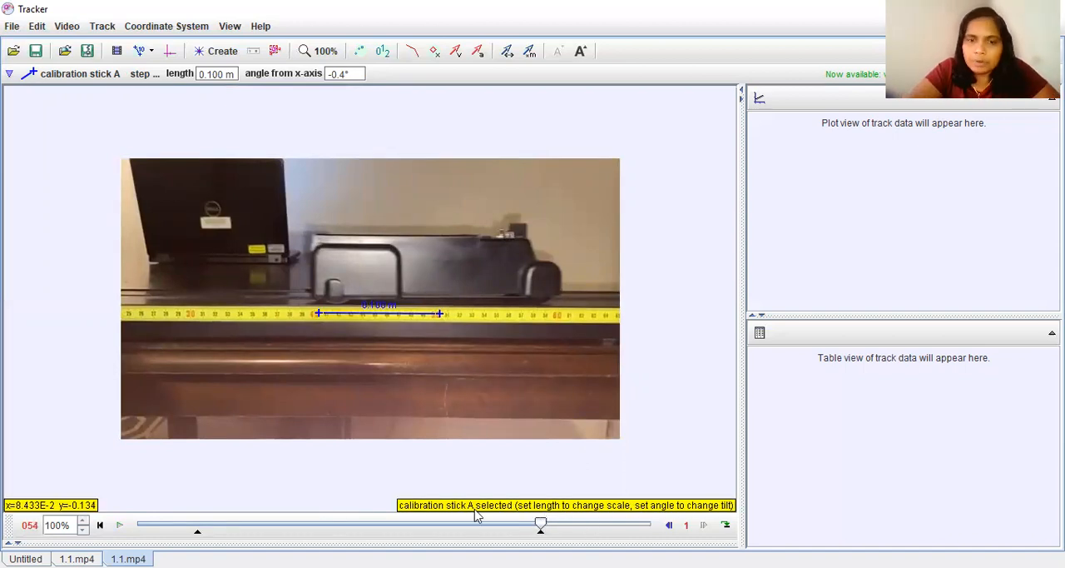
drag(542, 523, 197, 524)
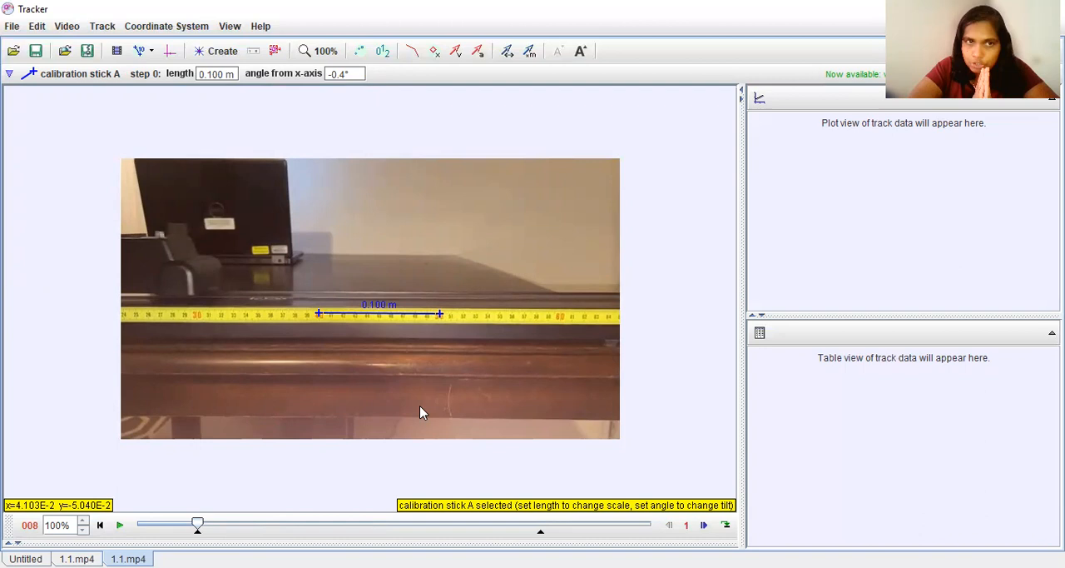
Show the coordinate axes and place their origin at the measuring tape's 30 mark, at about pixel position 104.5, 194.0.
click(169, 54)
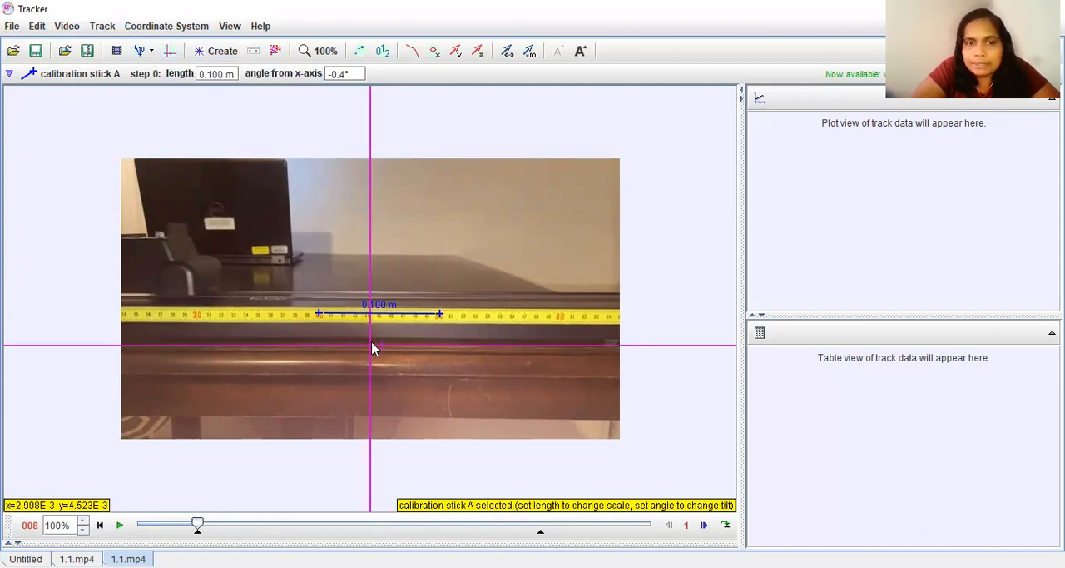
drag(371, 346, 158, 314)
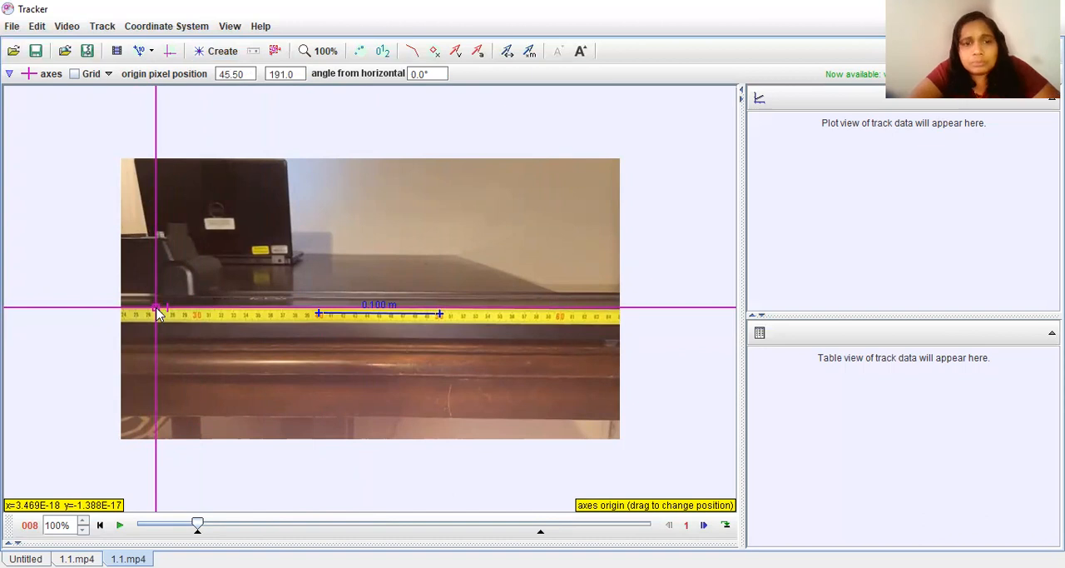
drag(158, 313, 203, 317)
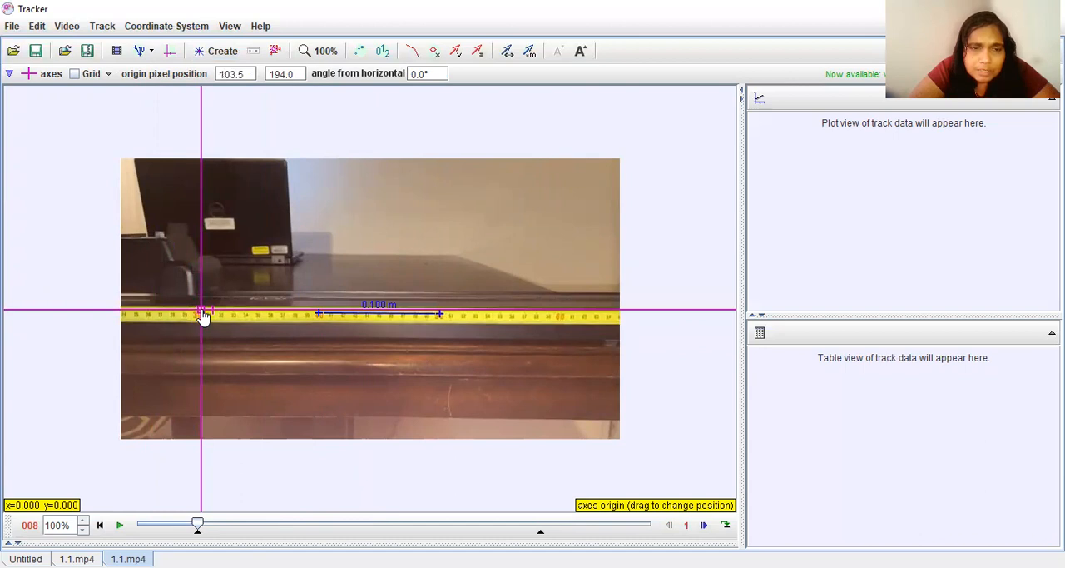
key(Down)
key(Right)
key(Up)
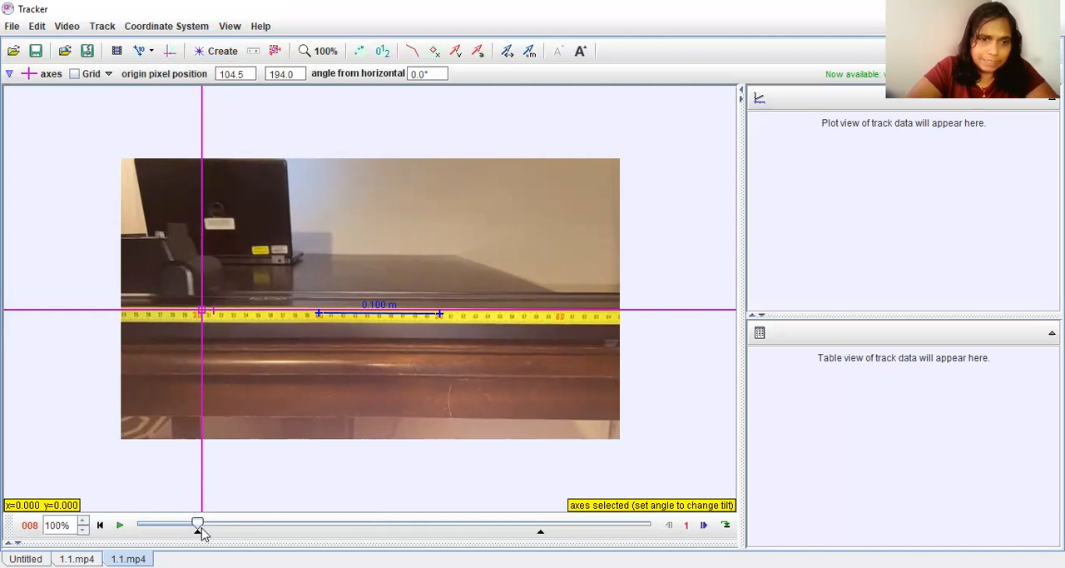
Go to frame 13 of the video and create a point mass track.
drag(200, 526, 236, 533)
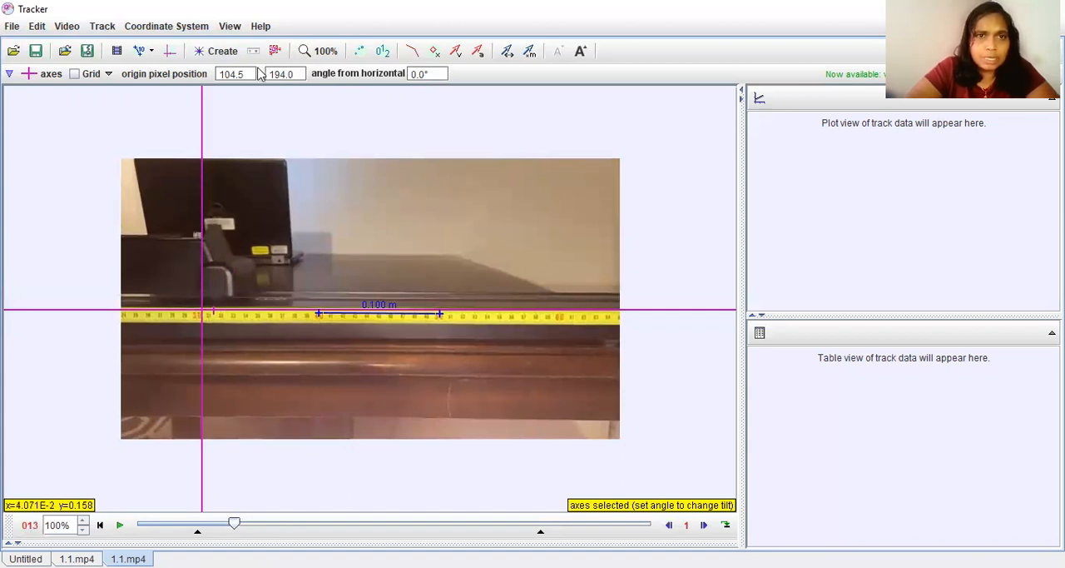
click(221, 52)
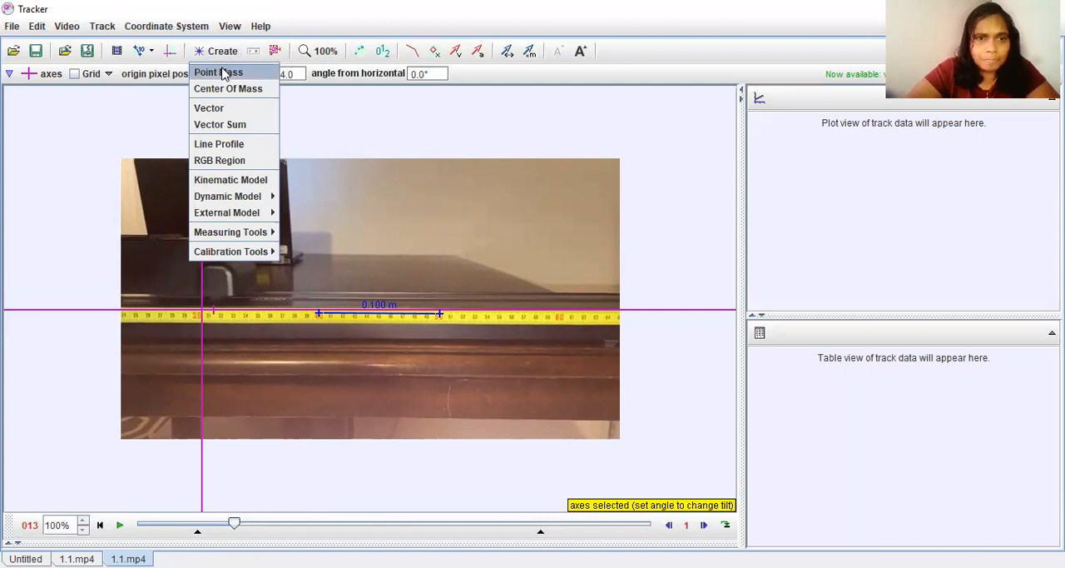
click(223, 73)
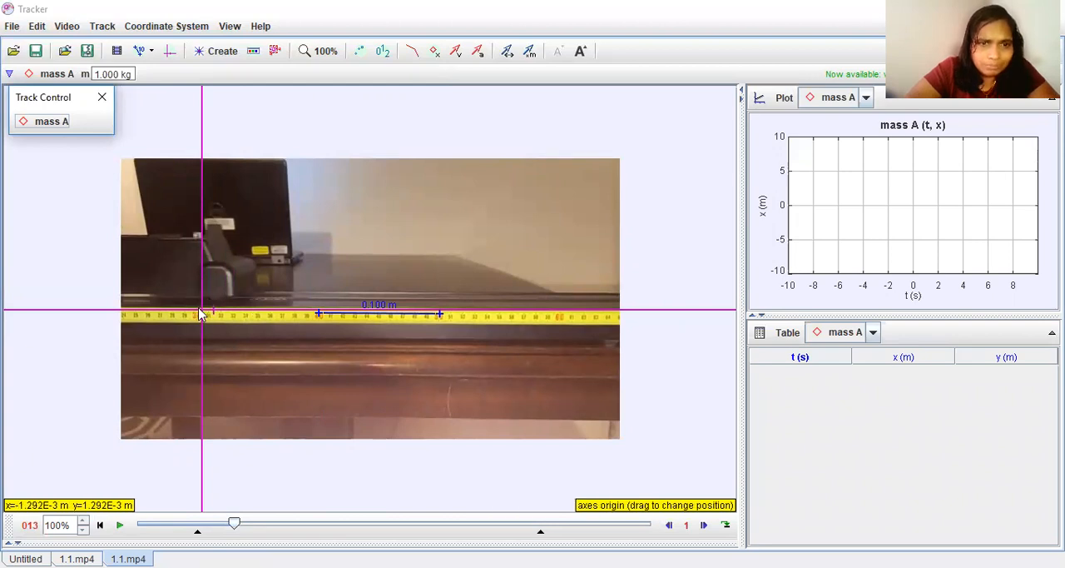
Mark the point mass on the tip of the moving cart's front upright, frame by frame from frame 13 through 43.
shift+click(221, 225)
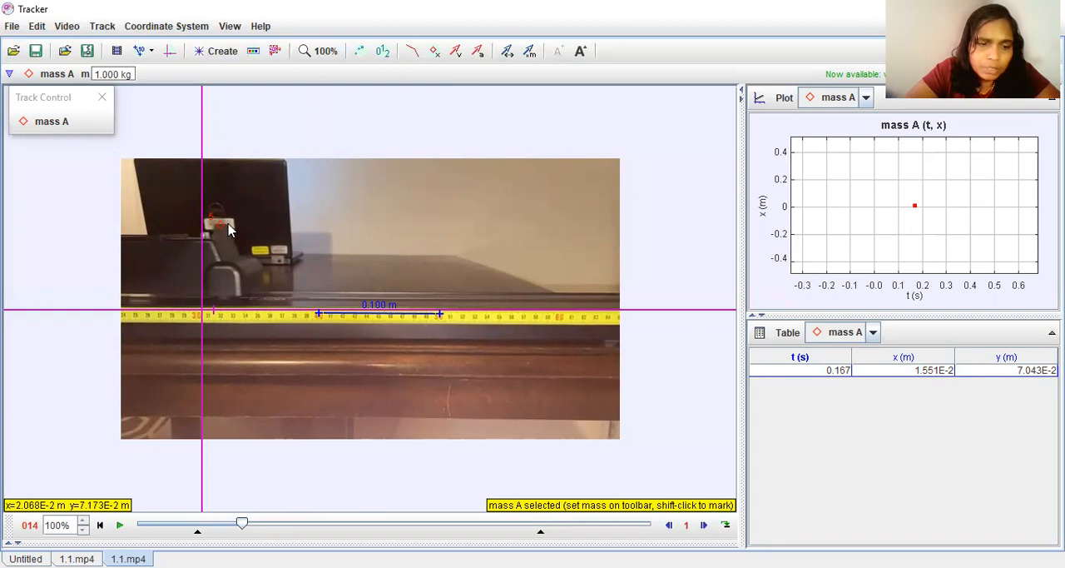
key(shift)
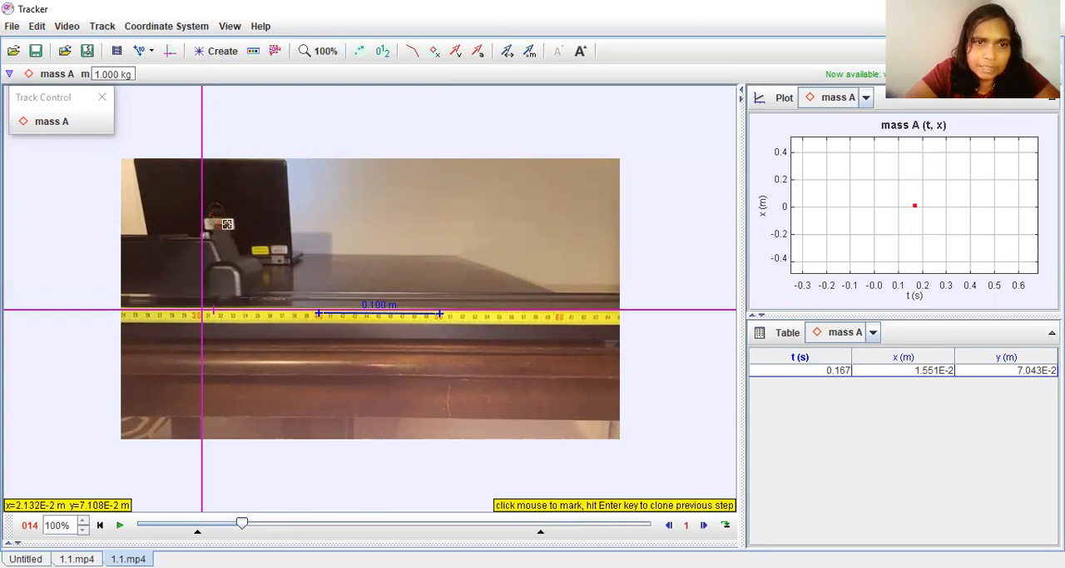
shift+click(227, 224)
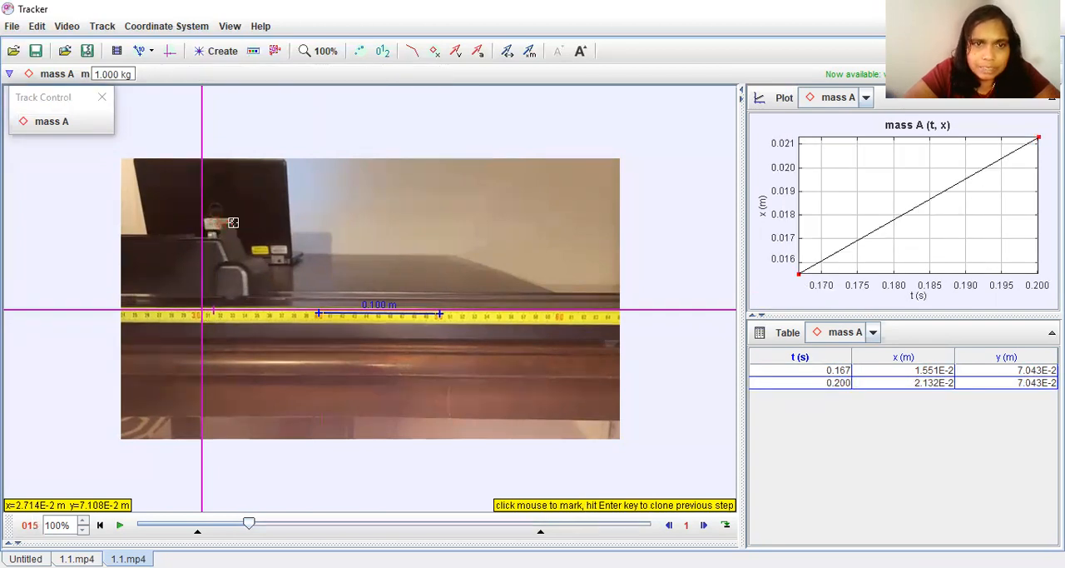
shift+click(234, 230)
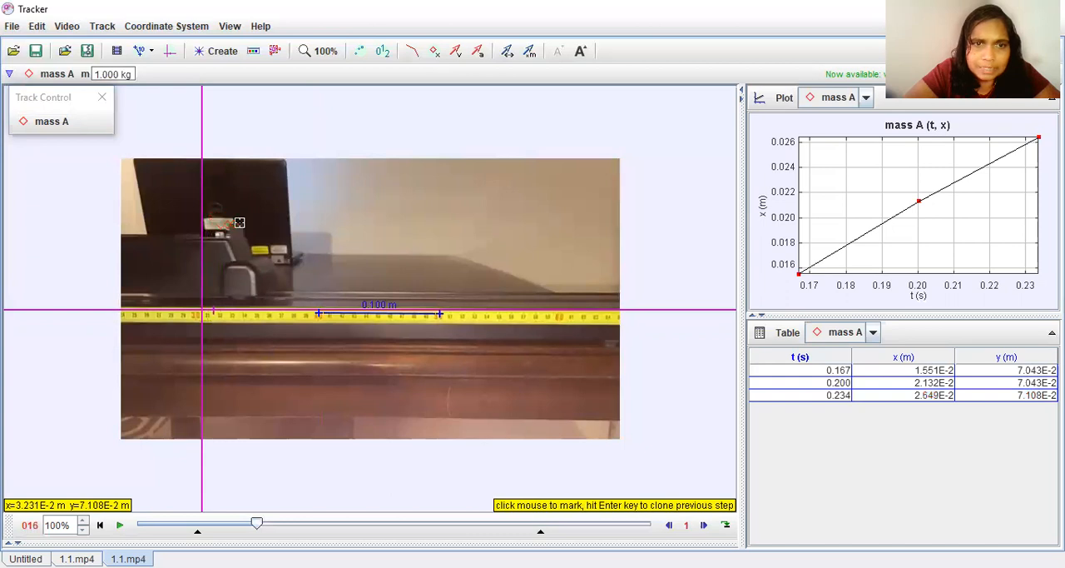
shift+click(241, 230)
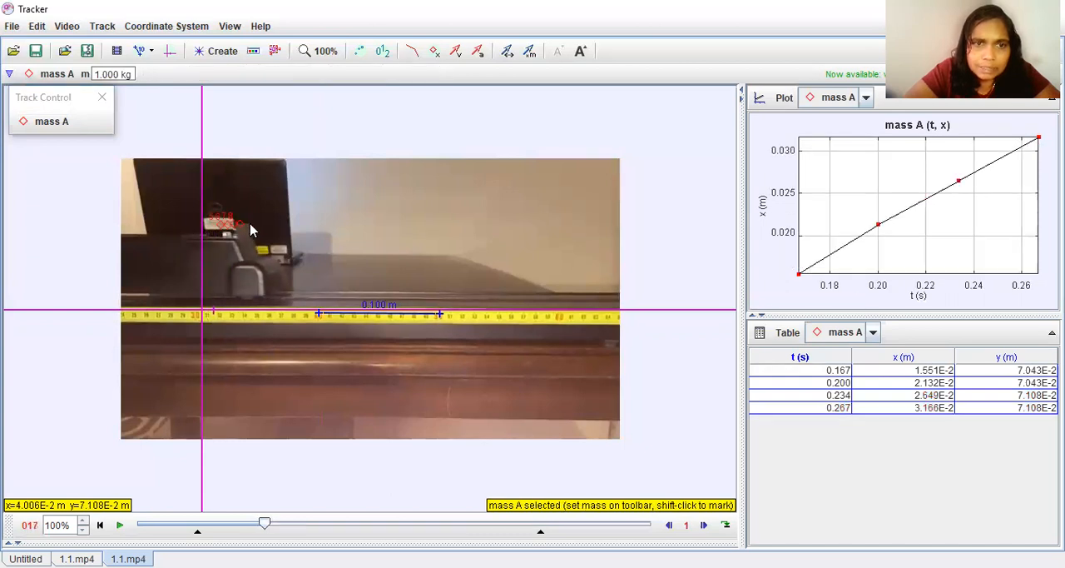
shift+click(253, 230)
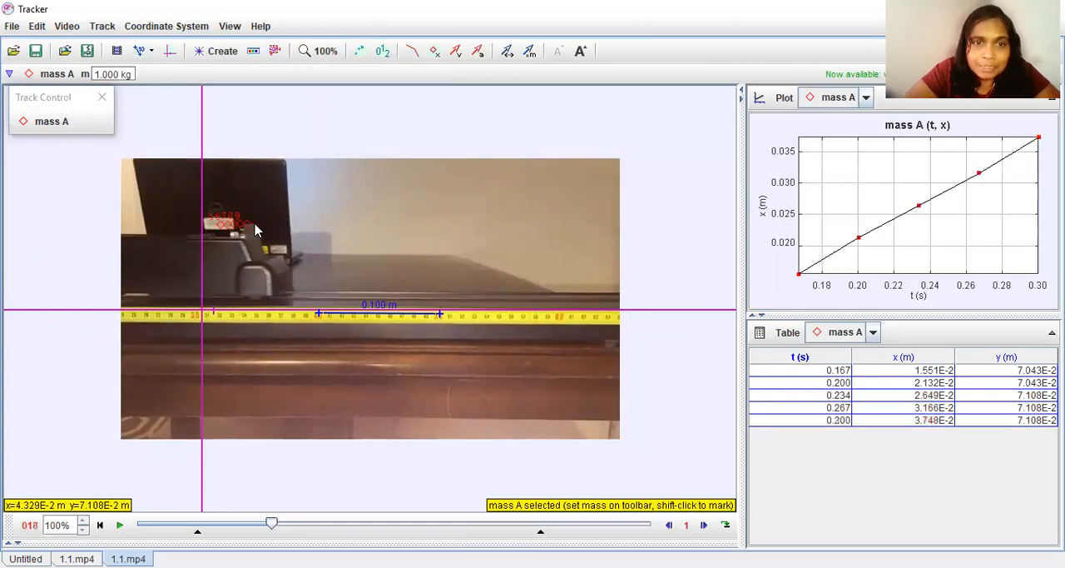
shift+click(257, 231)
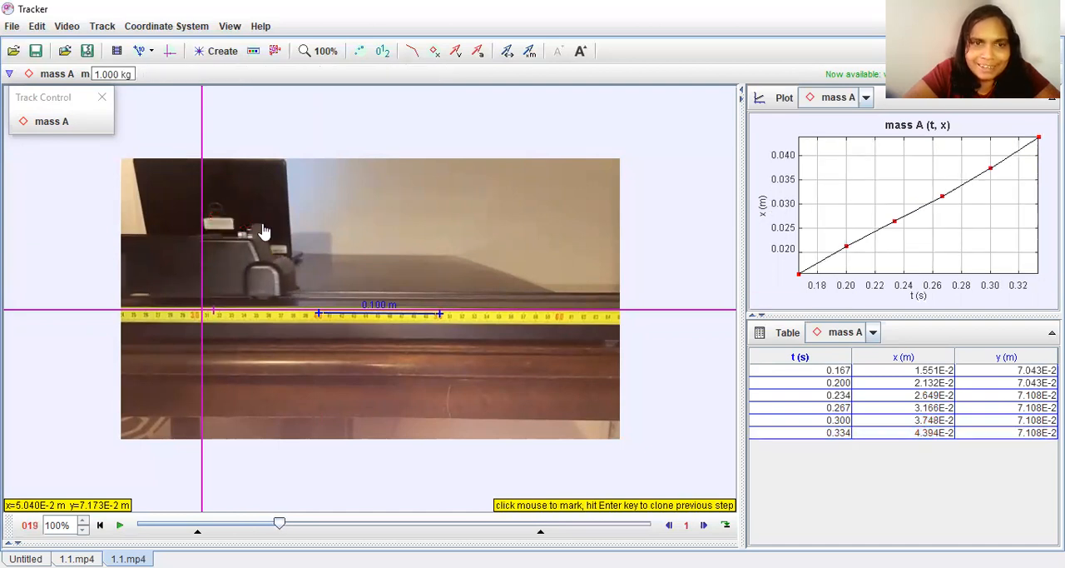
shift+click(261, 230)
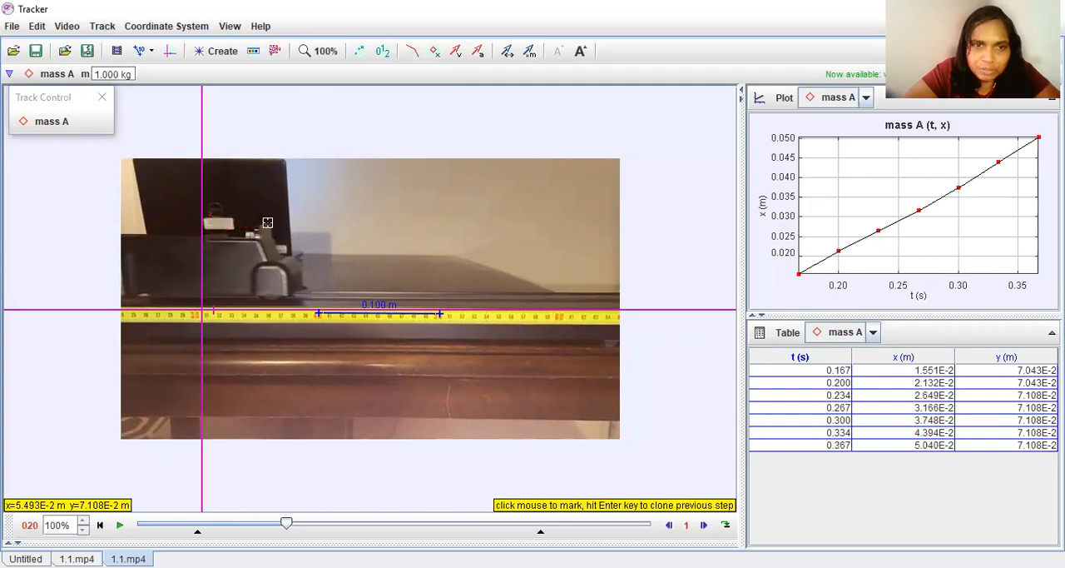
shift+click(277, 232)
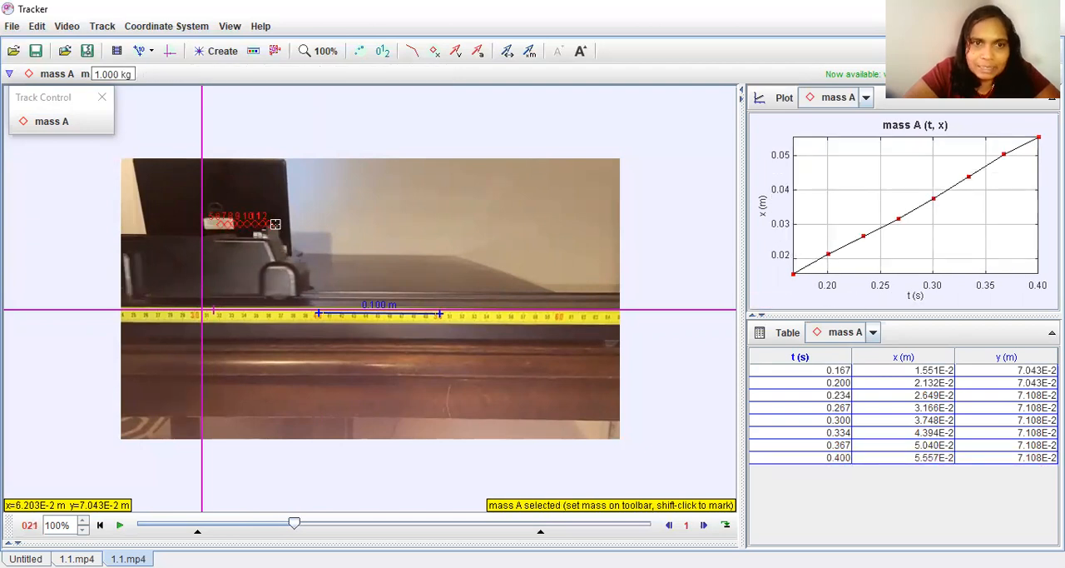
shift+click(277, 227)
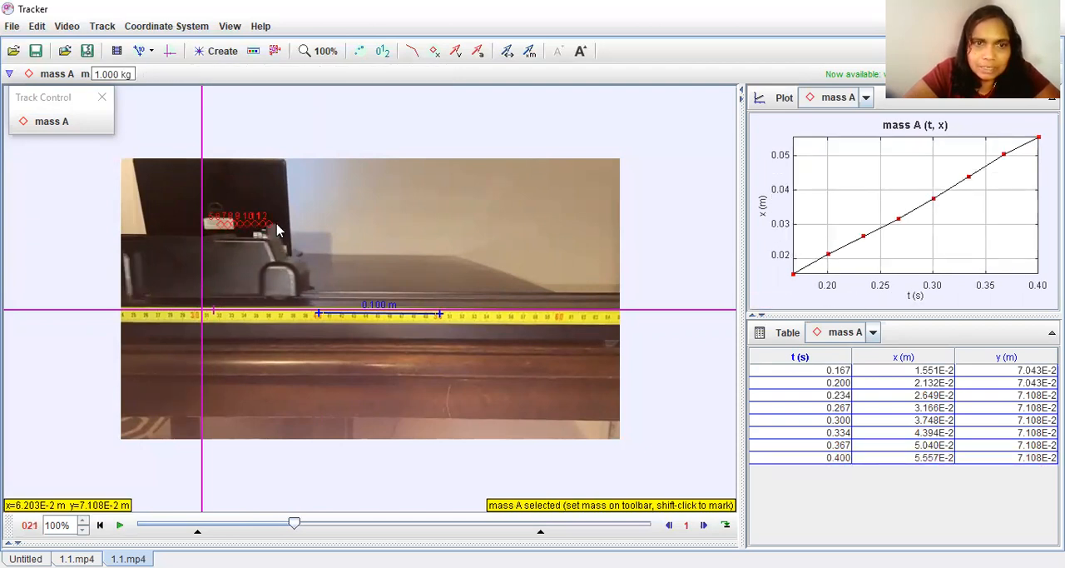
shift+click(275, 220)
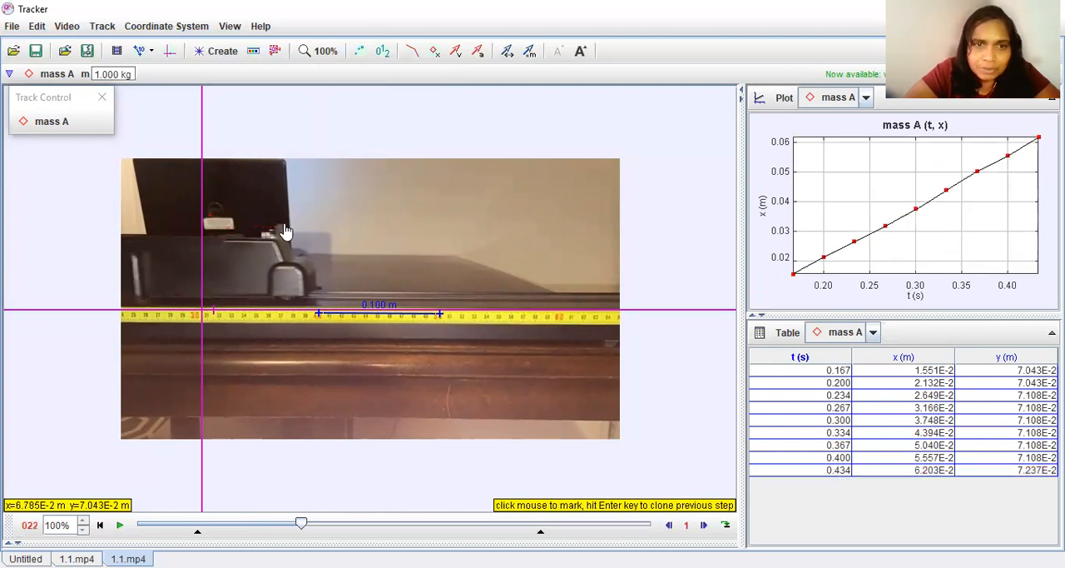
shift+click(283, 222)
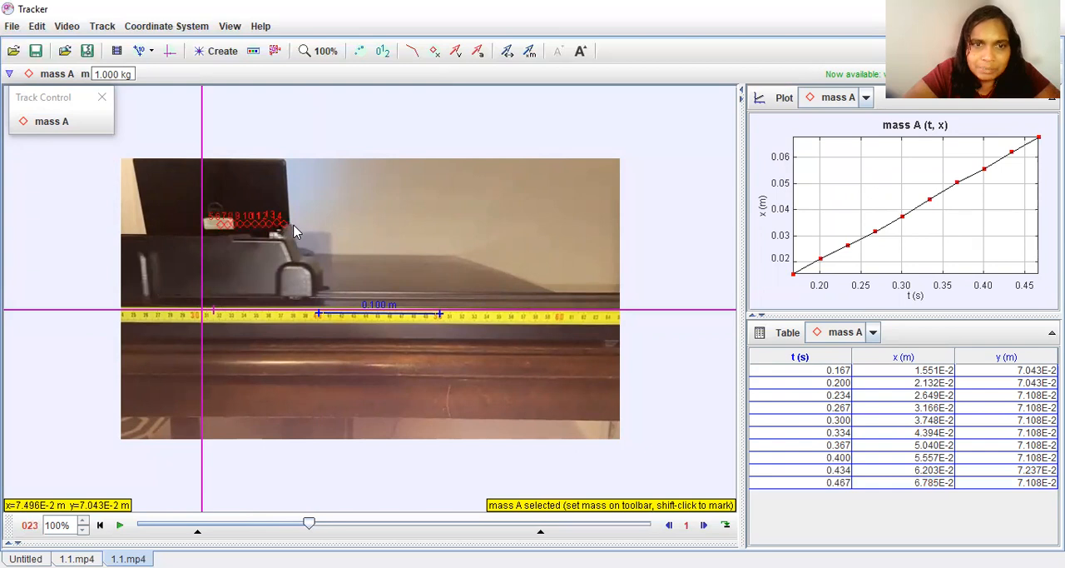
shift+click(290, 224)
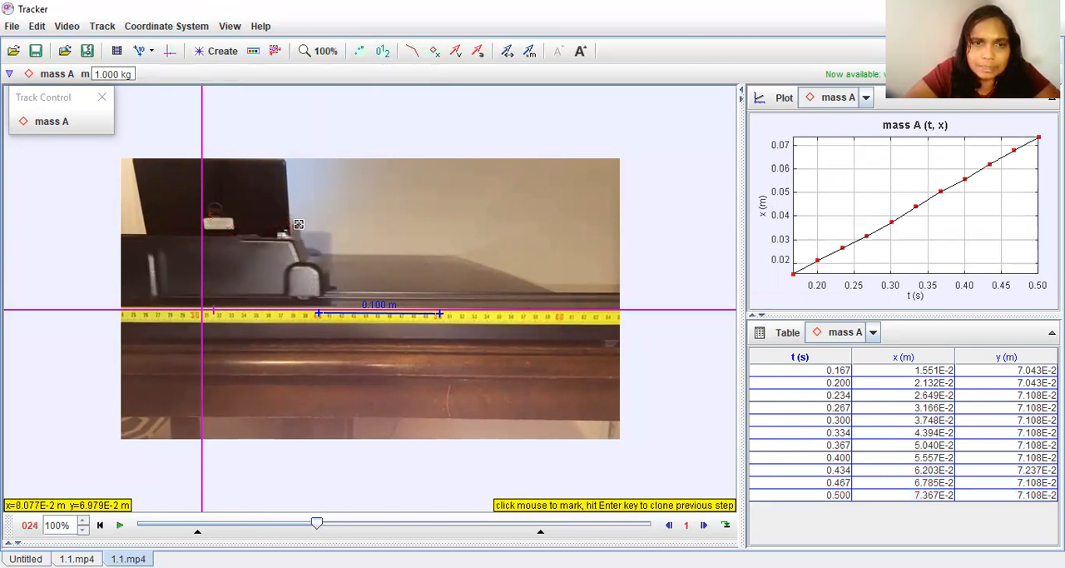
shift+click(300, 225)
shift+click(306, 225)
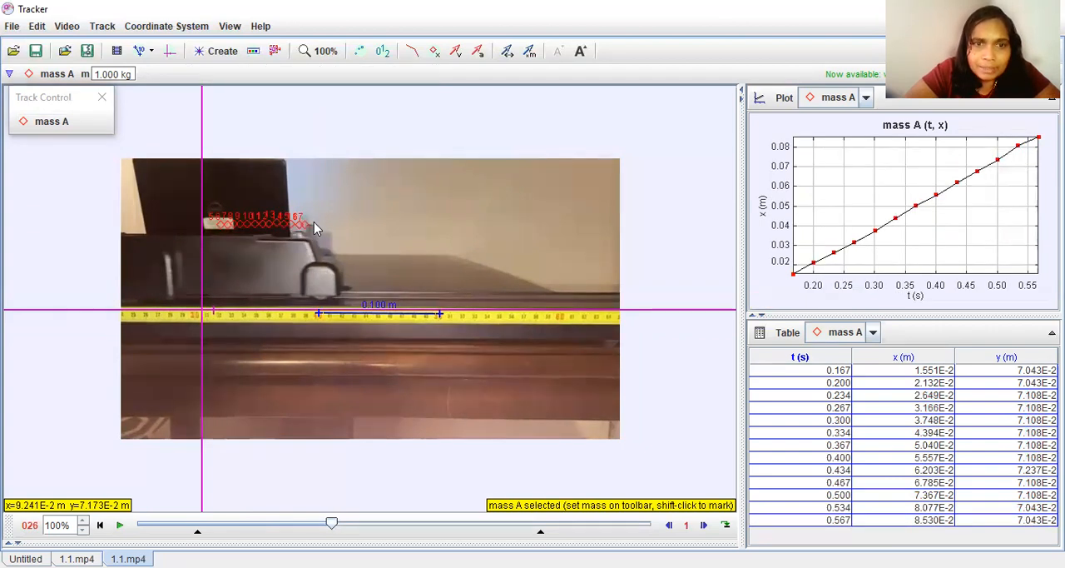
shift+click(314, 223)
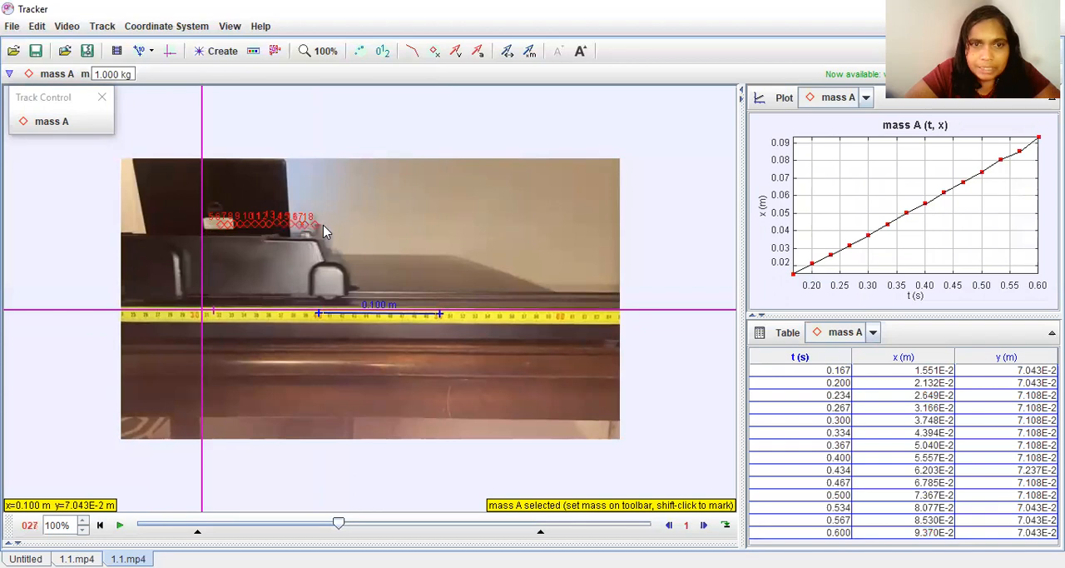
shift+click(324, 225)
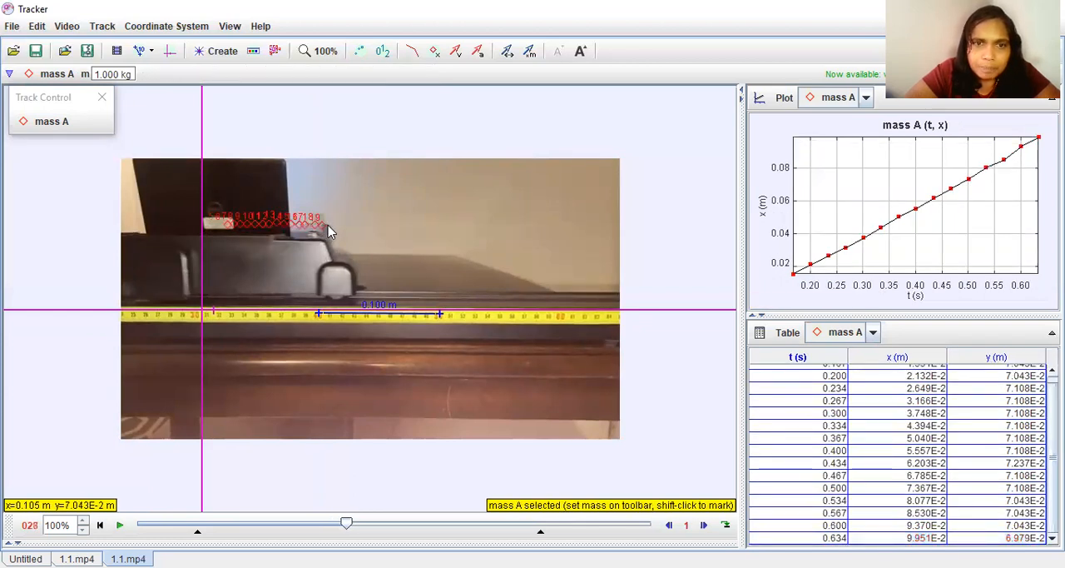
shift+click(330, 226)
shift+click(335, 225)
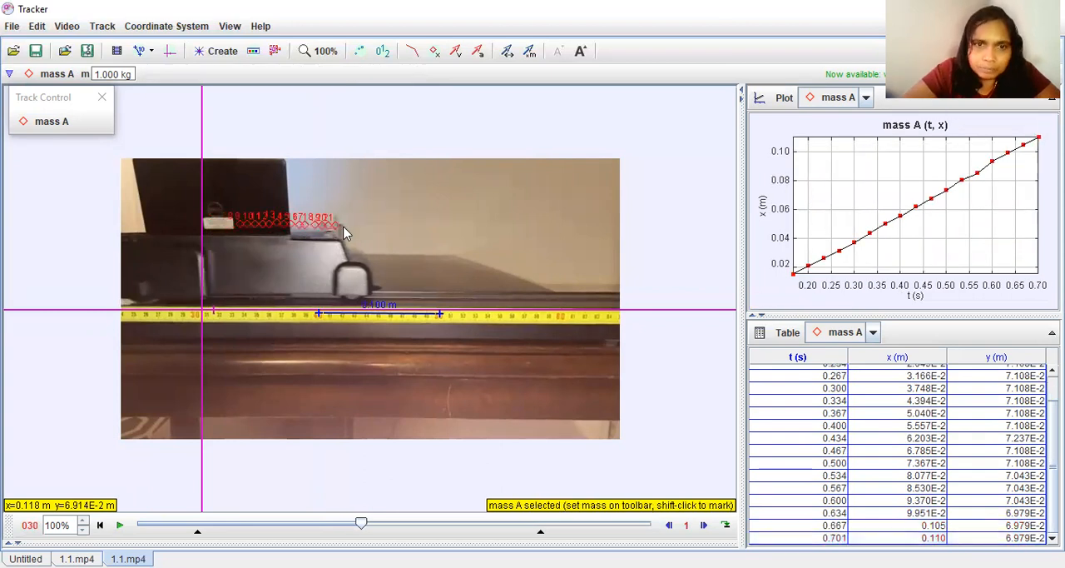
shift+click(346, 225)
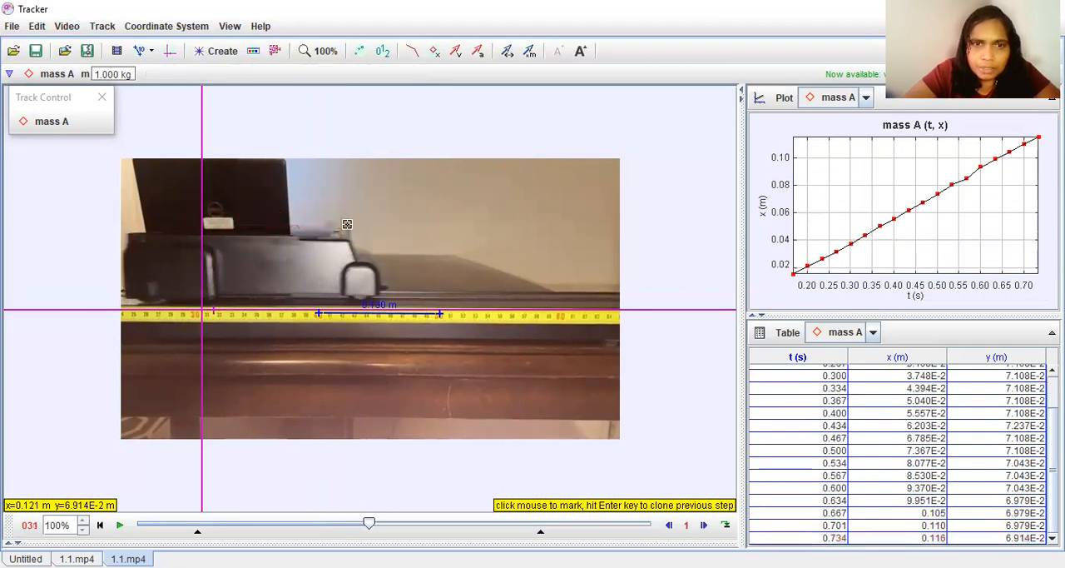
shift+click(347, 225)
shift+click(361, 226)
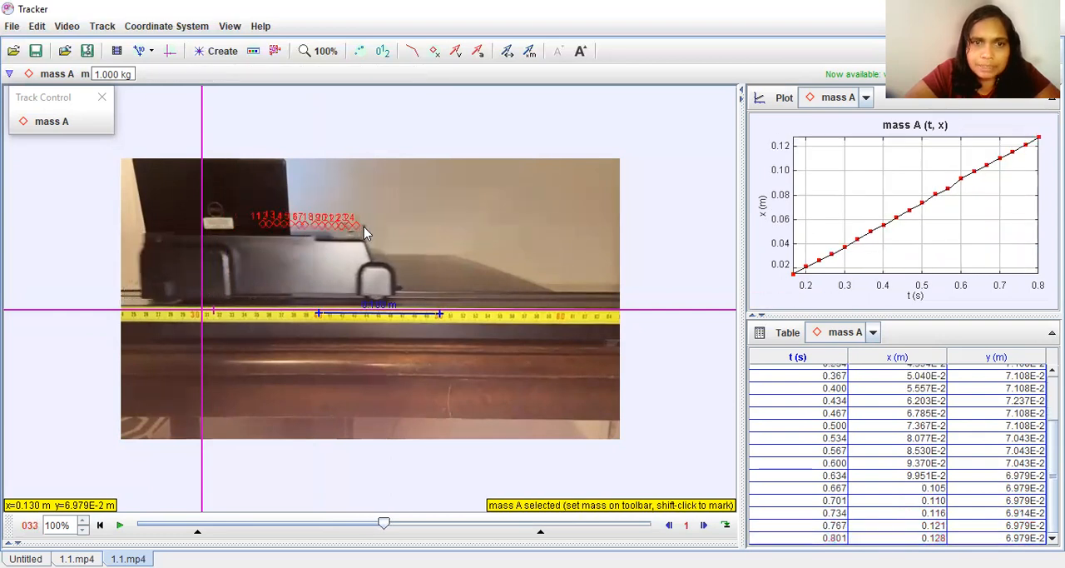
shift+click(367, 227)
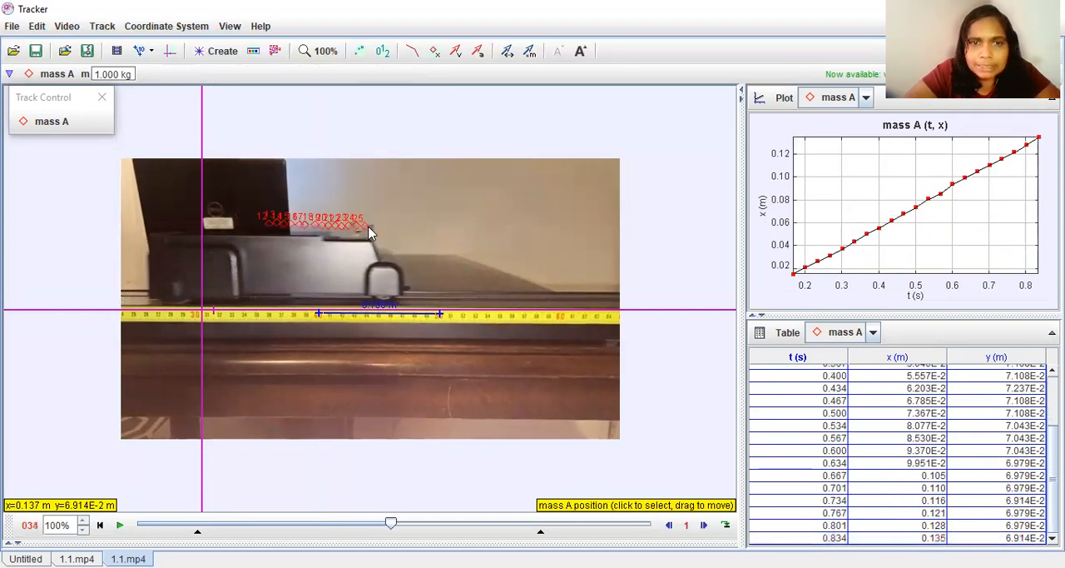
shift+click(372, 226)
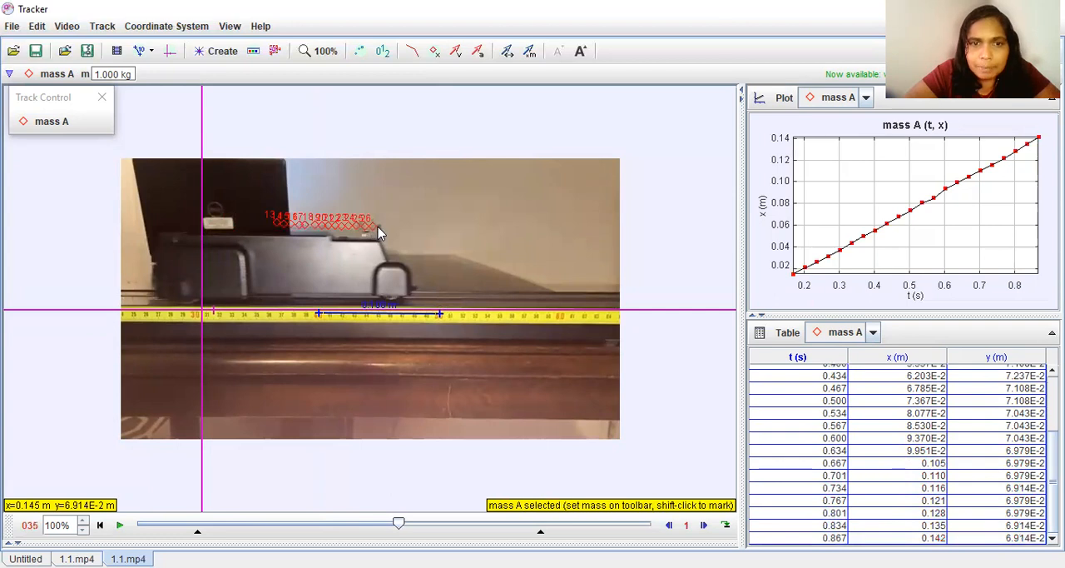
shift+click(387, 226)
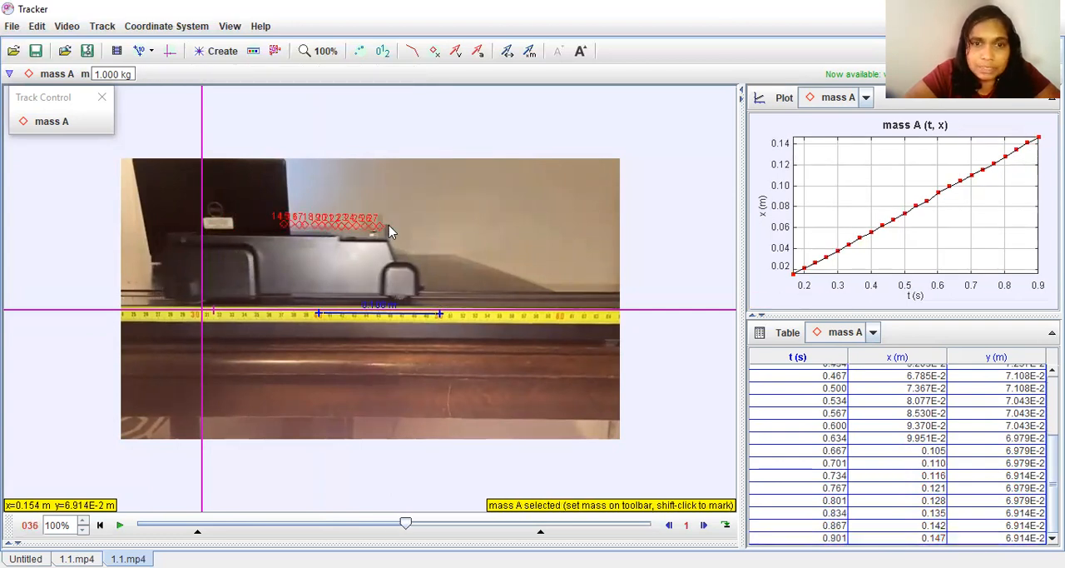
key(shift)
shift+click(388, 225)
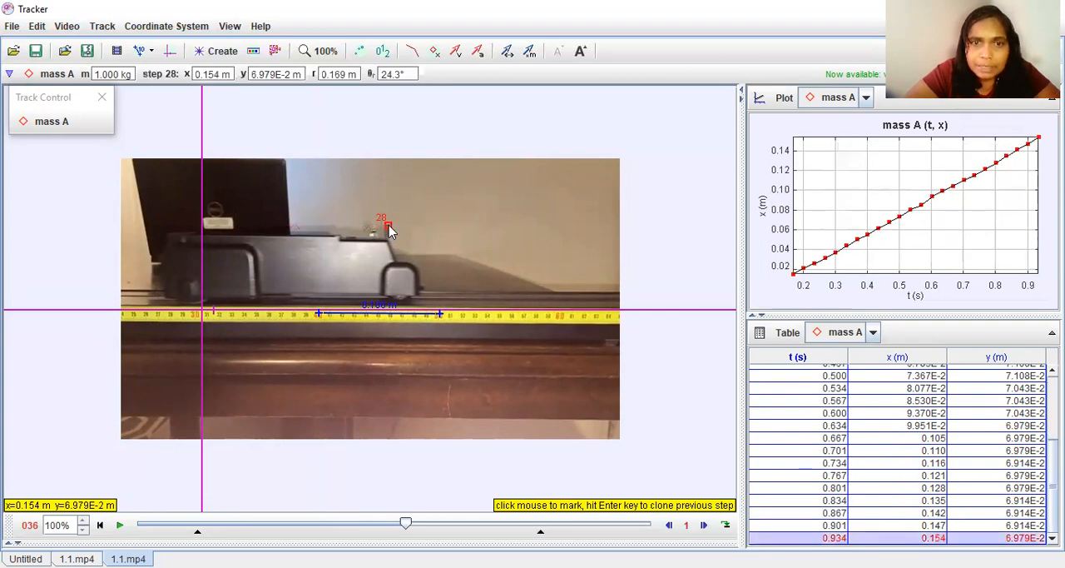
shift+click(399, 230)
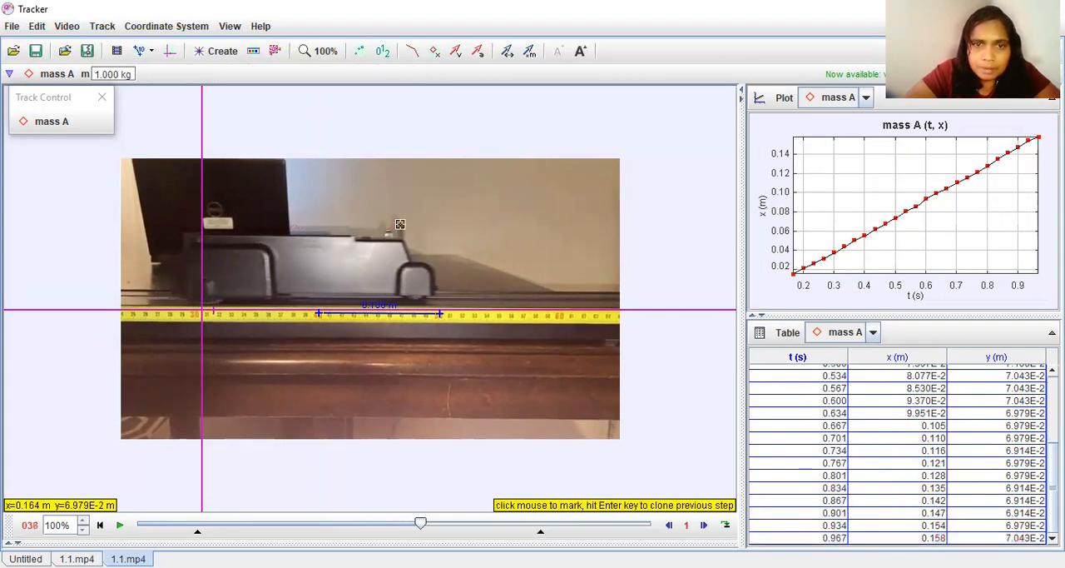
shift+click(407, 226)
shift+click(413, 225)
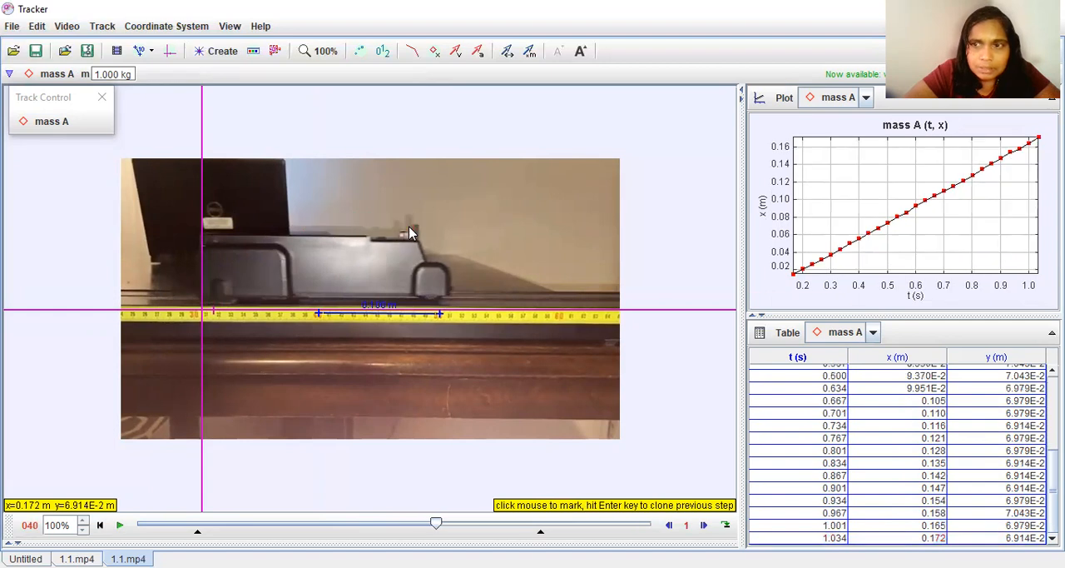
shift+click(418, 230)
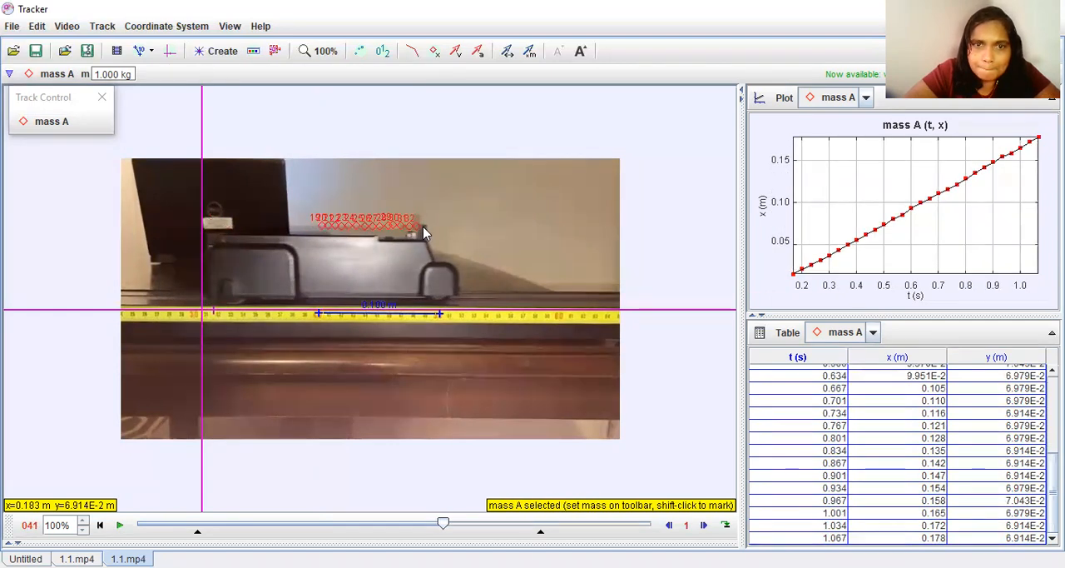
shift+click(425, 228)
shift+click(431, 225)
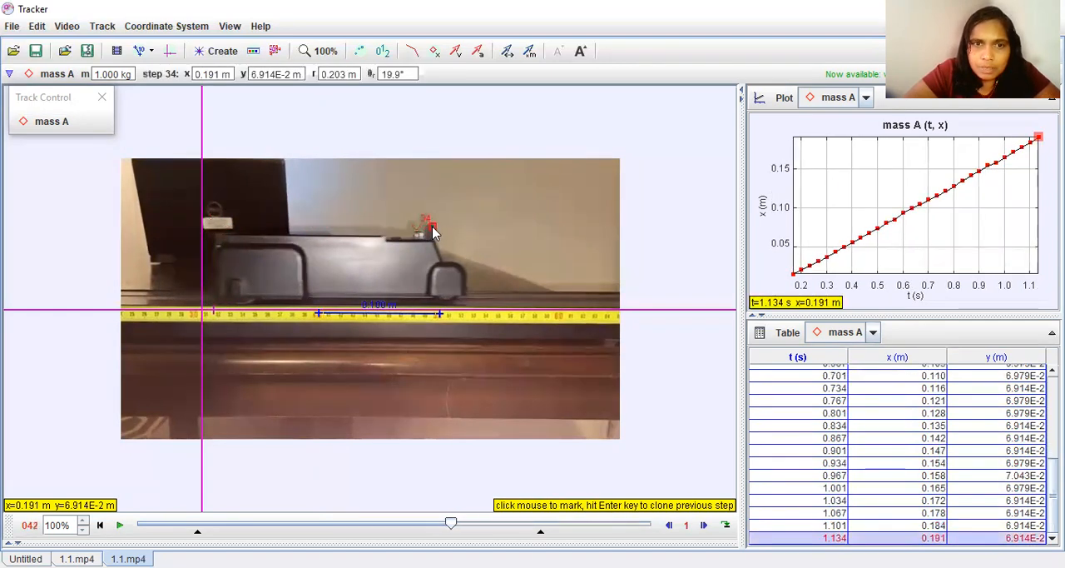
shift+click(444, 231)
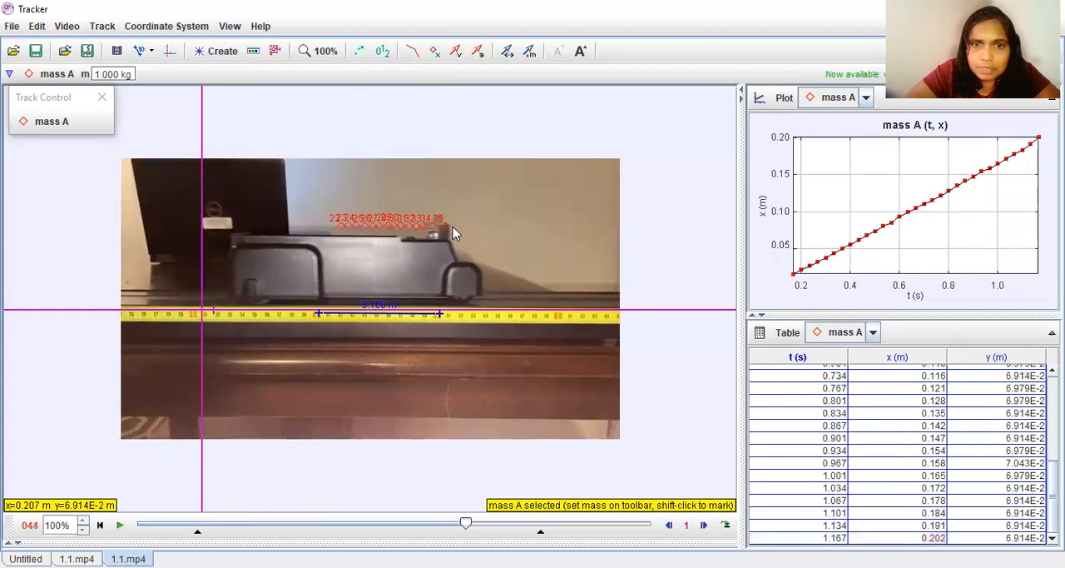
Mark the point mass on the tip of the cart's front upright, frame by frame from frame 44 through 54.
shift+click(449, 224)
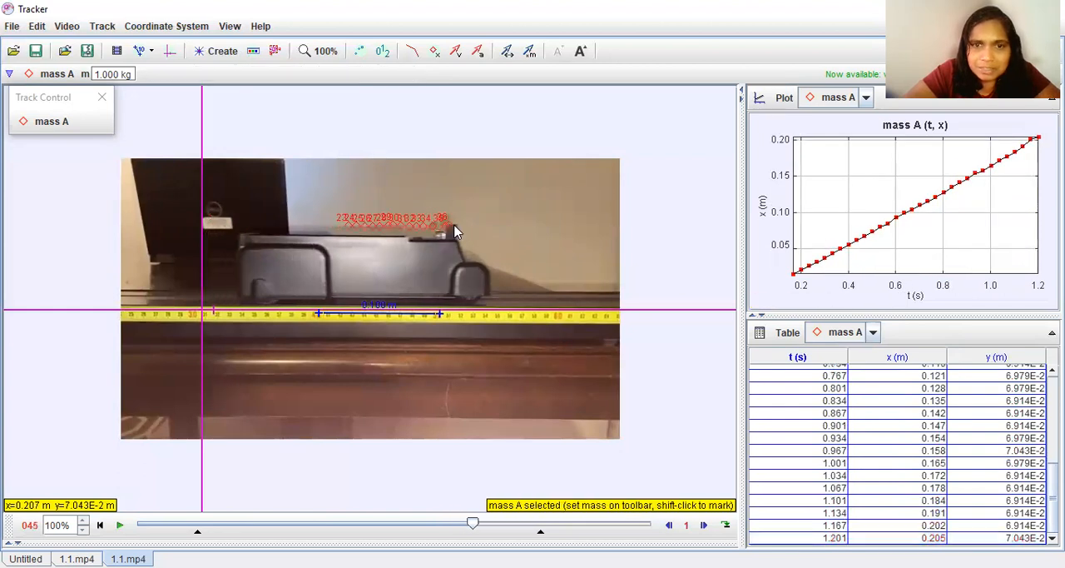
shift+click(460, 230)
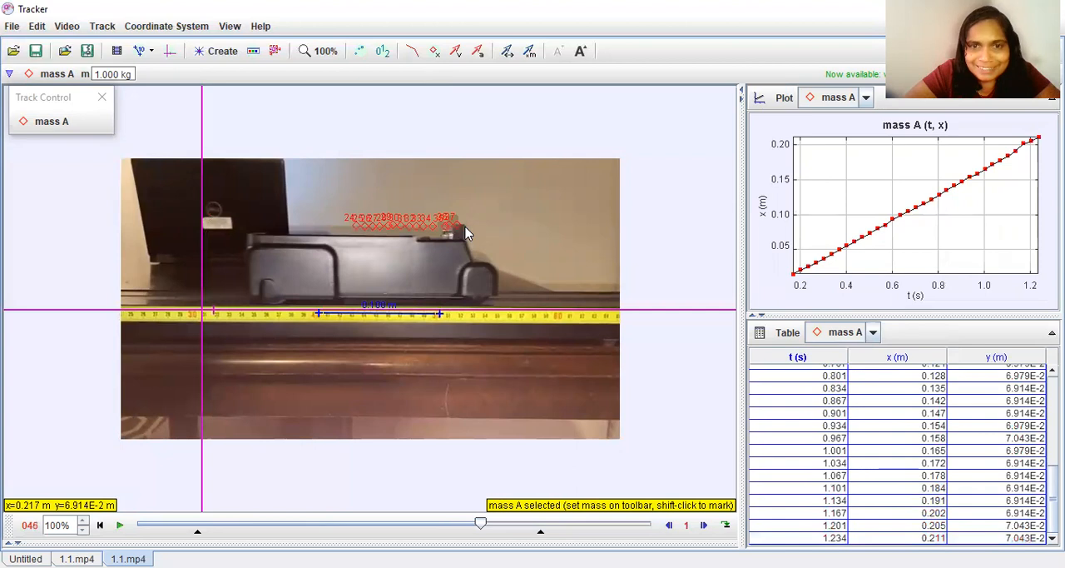
shift+click(472, 233)
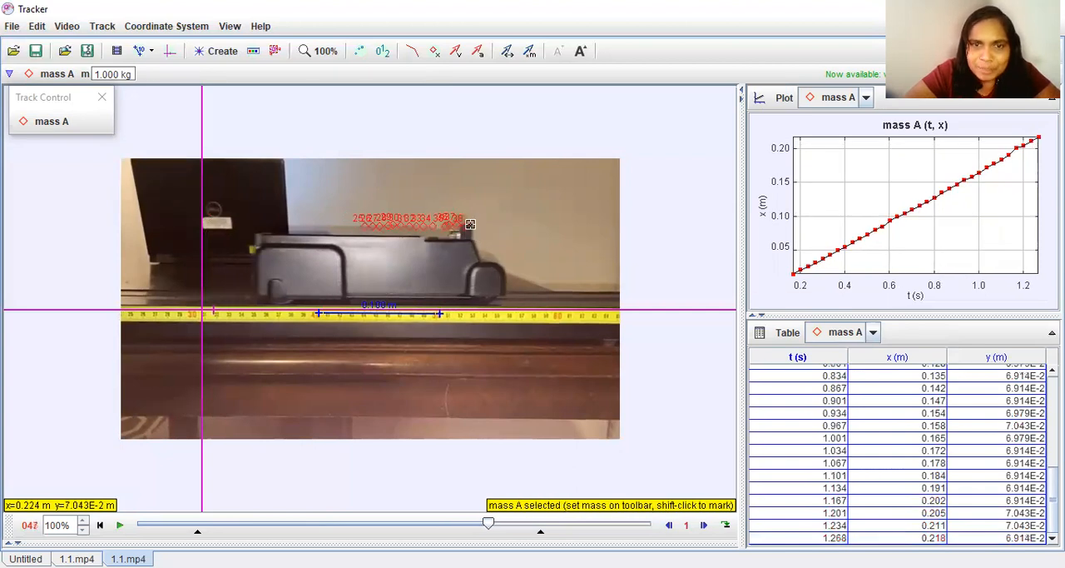
shift+click(477, 228)
shift+click(481, 226)
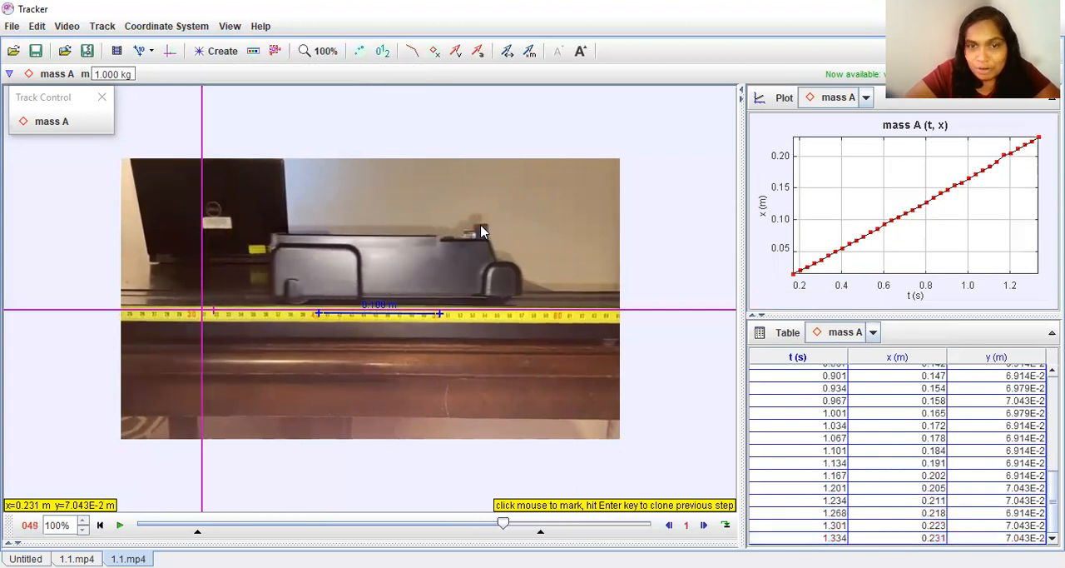
shift+click(488, 231)
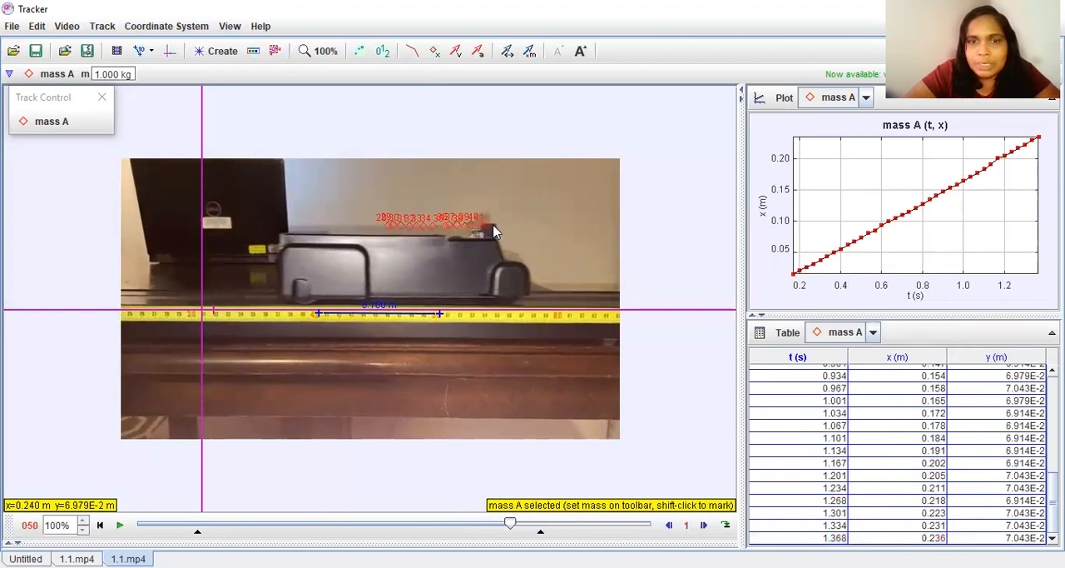
shift+click(496, 228)
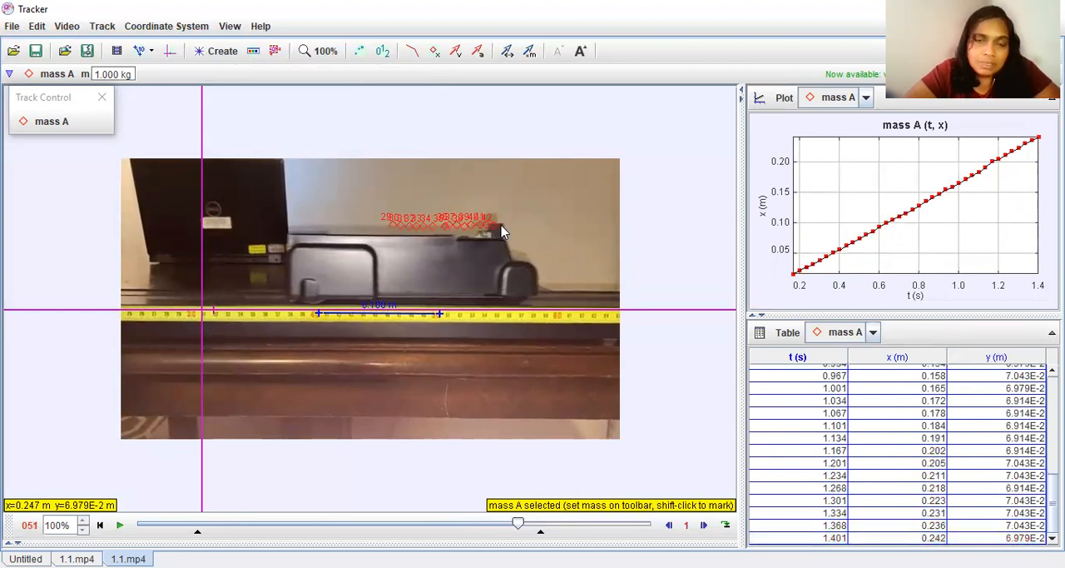
shift+click(500, 228)
shift+click(506, 231)
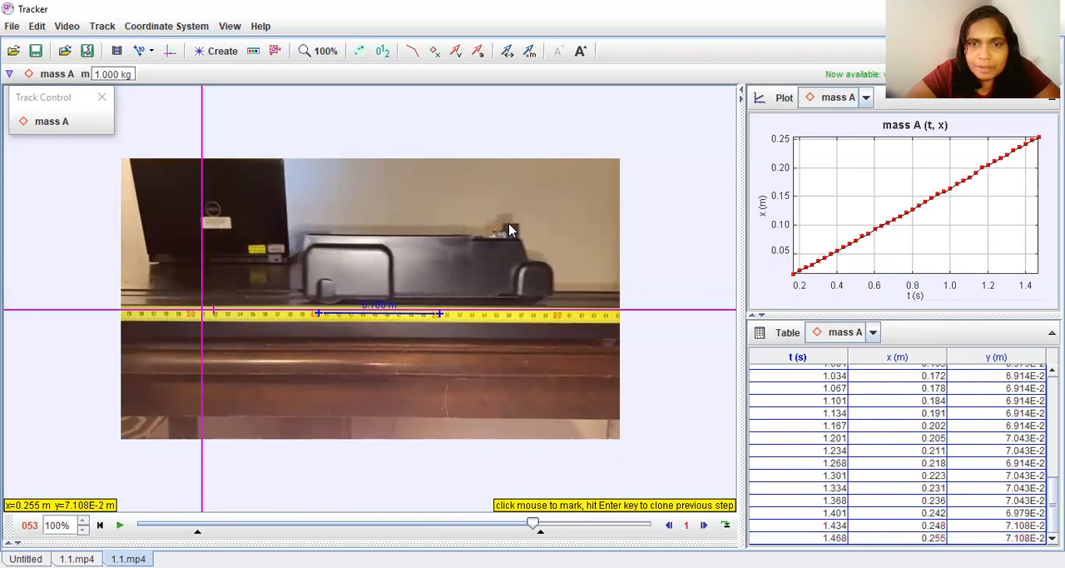
shift+click(523, 231)
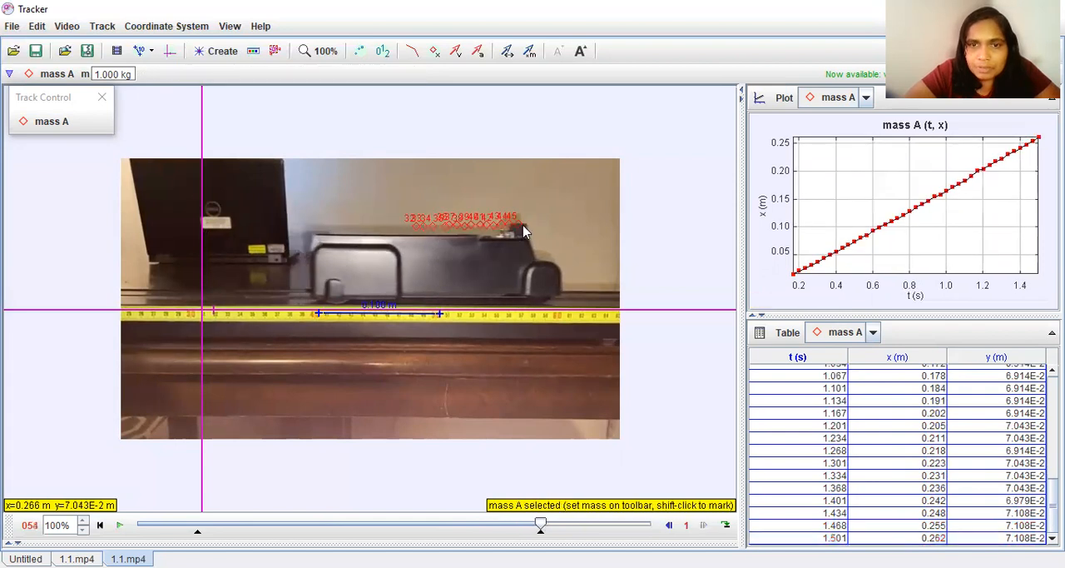
shift+click(527, 231)
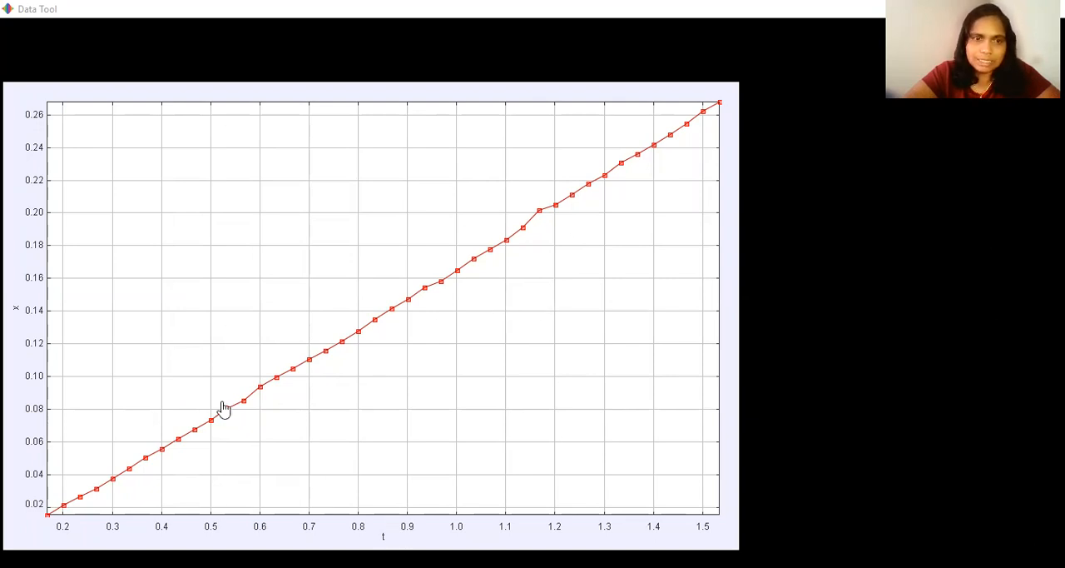
Turn on curve fitting for the position-time graph in the Data Tool.
mouse_move(70, 61)
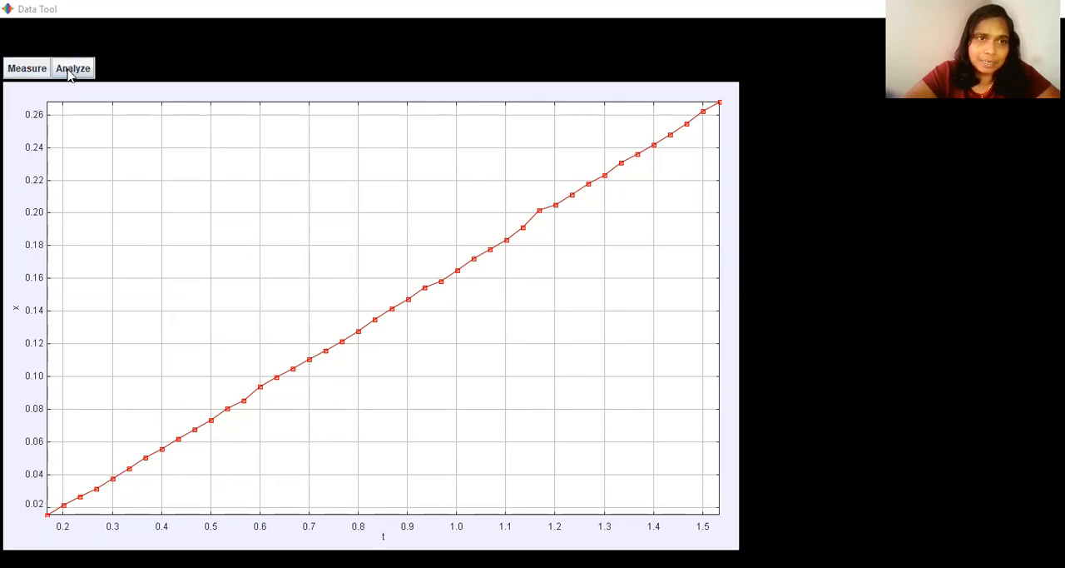
click(72, 69)
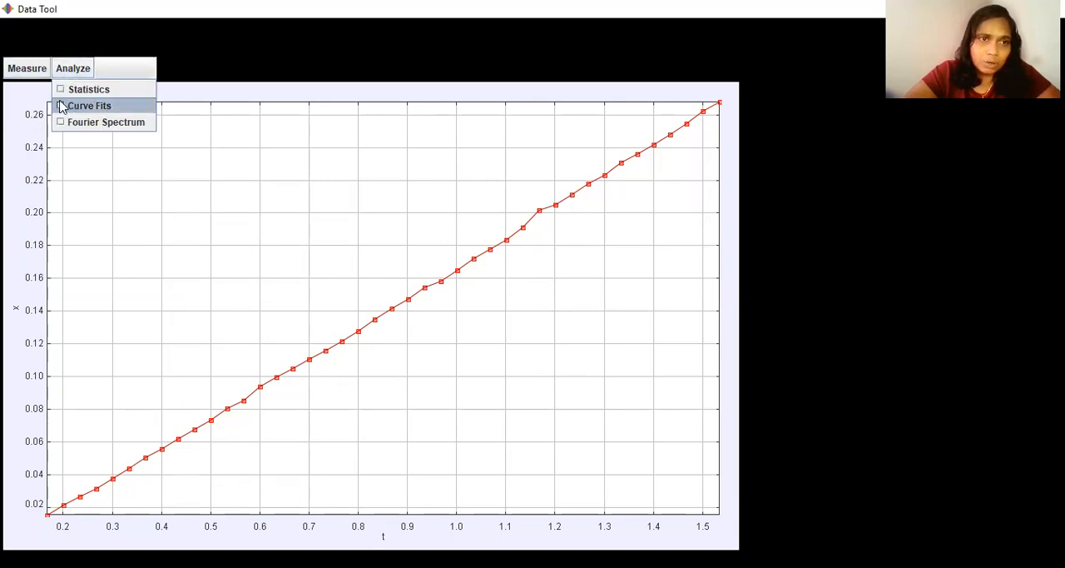
click(63, 106)
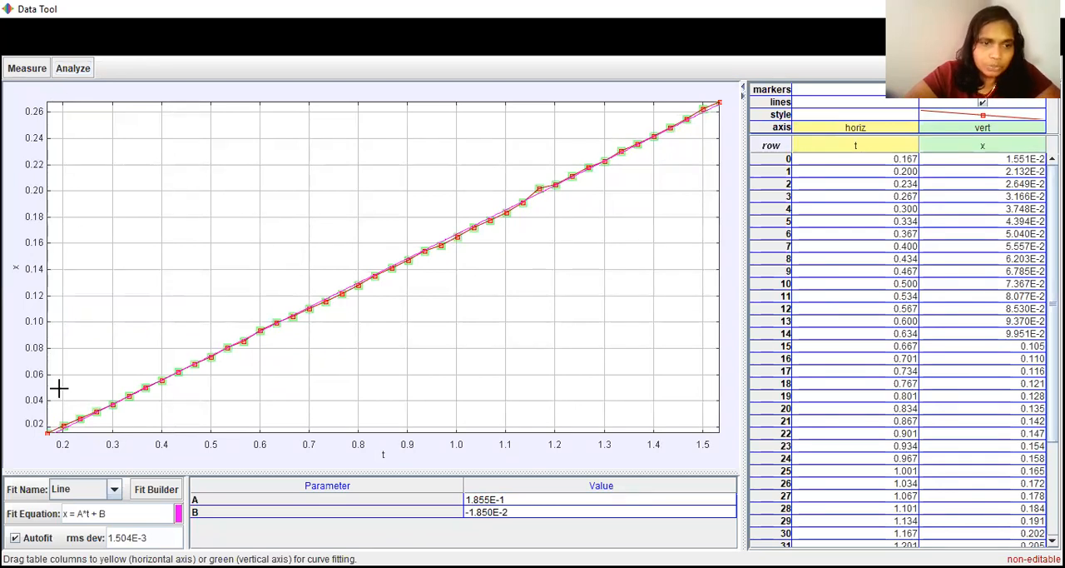
Try an Exponential fit on the x versus t data, and change the fit to Parabola.
click(114, 490)
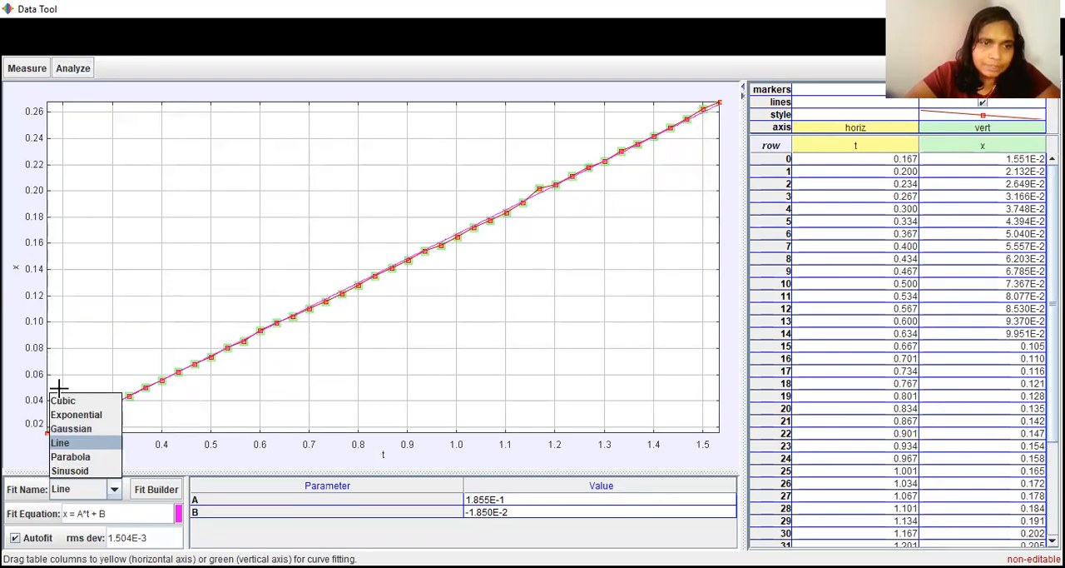
click(96, 421)
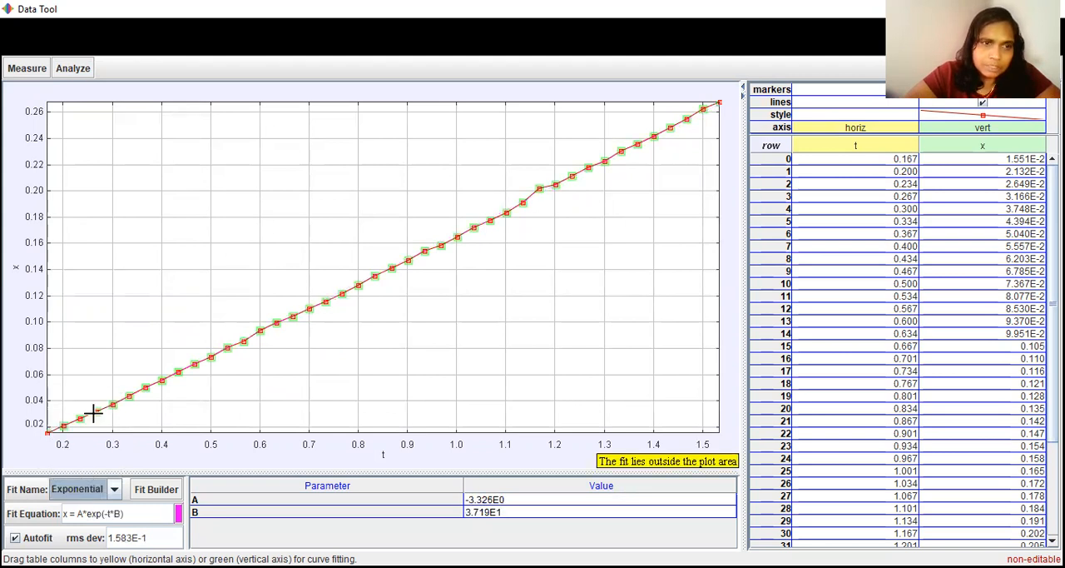
click(93, 413)
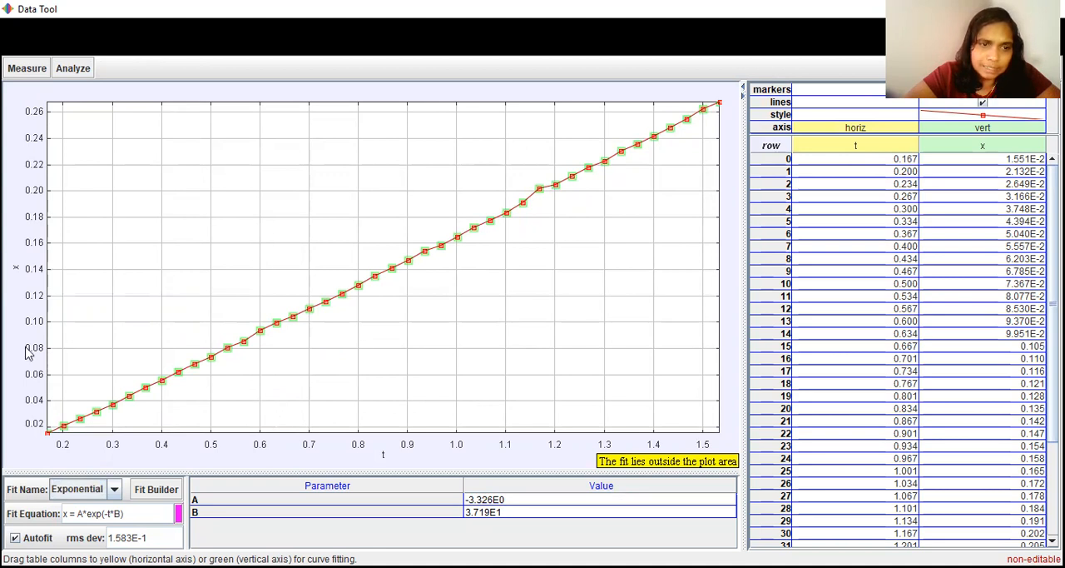
click(114, 490)
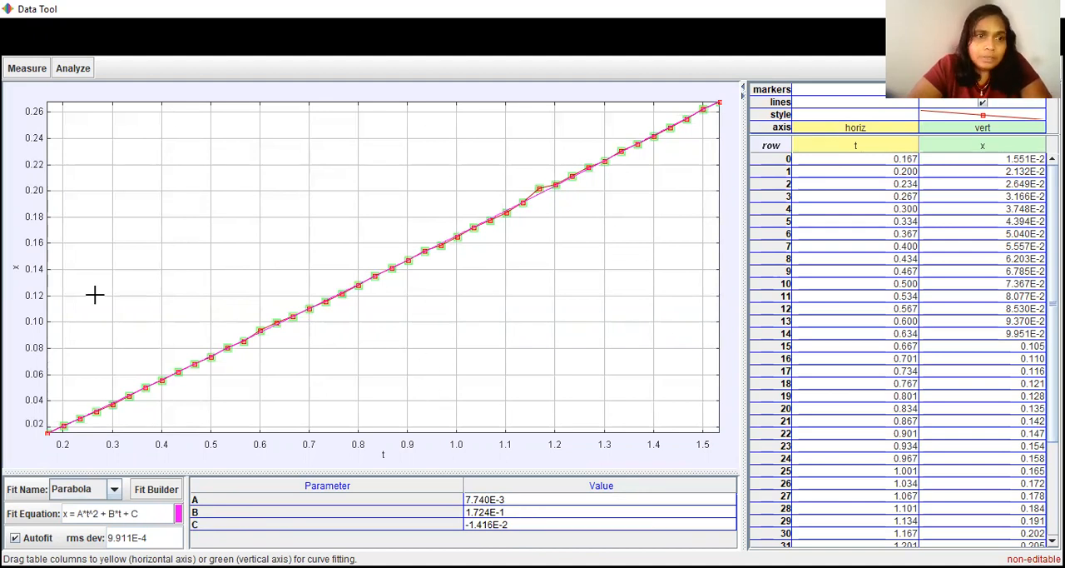
Return to the main Tracker window and plot mass A's velocity x-component on the vertical axis against time.
click(16, 269)
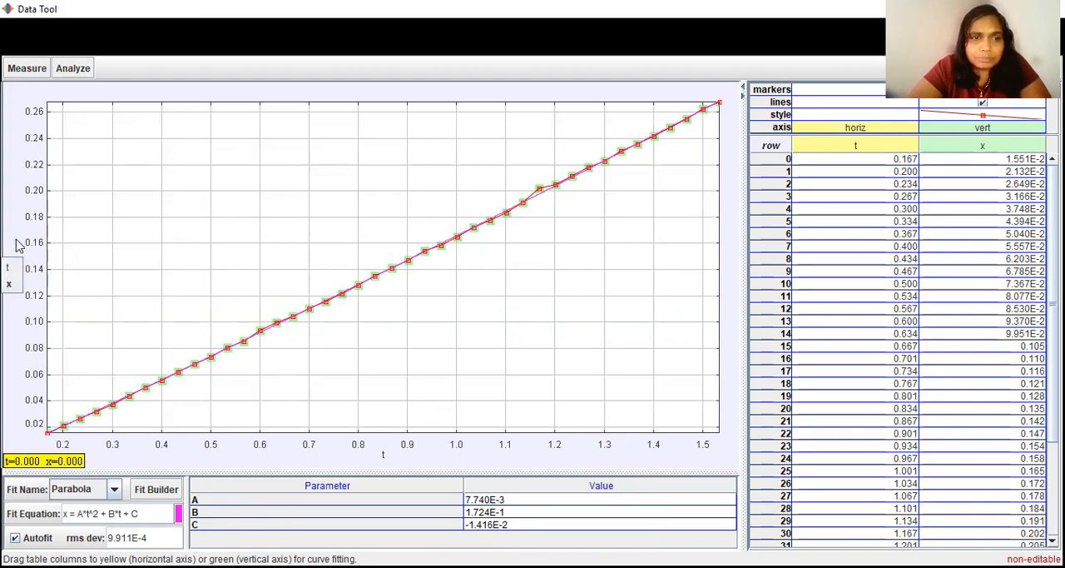
click(16, 241)
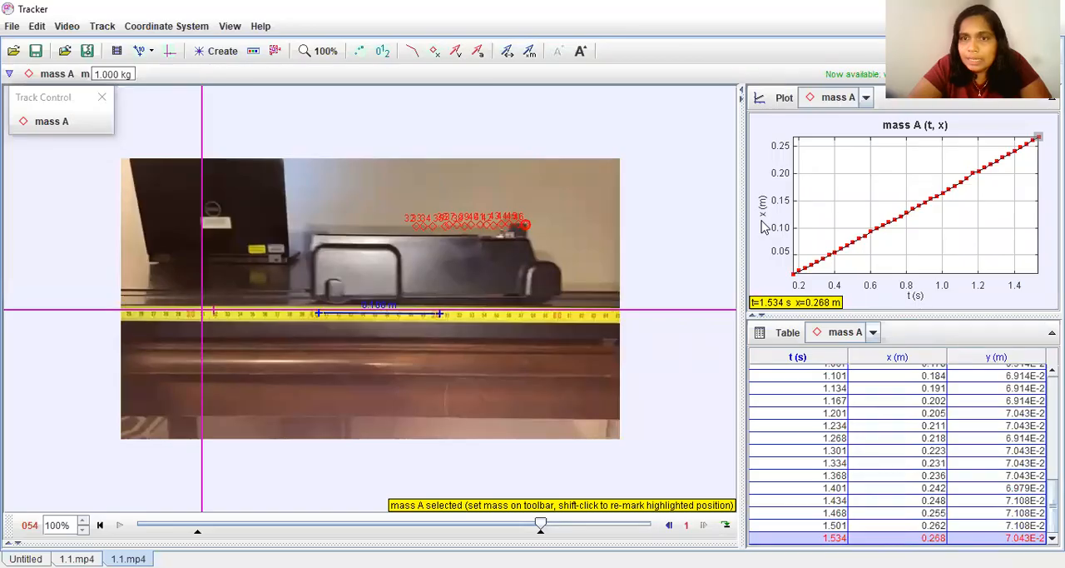
click(761, 204)
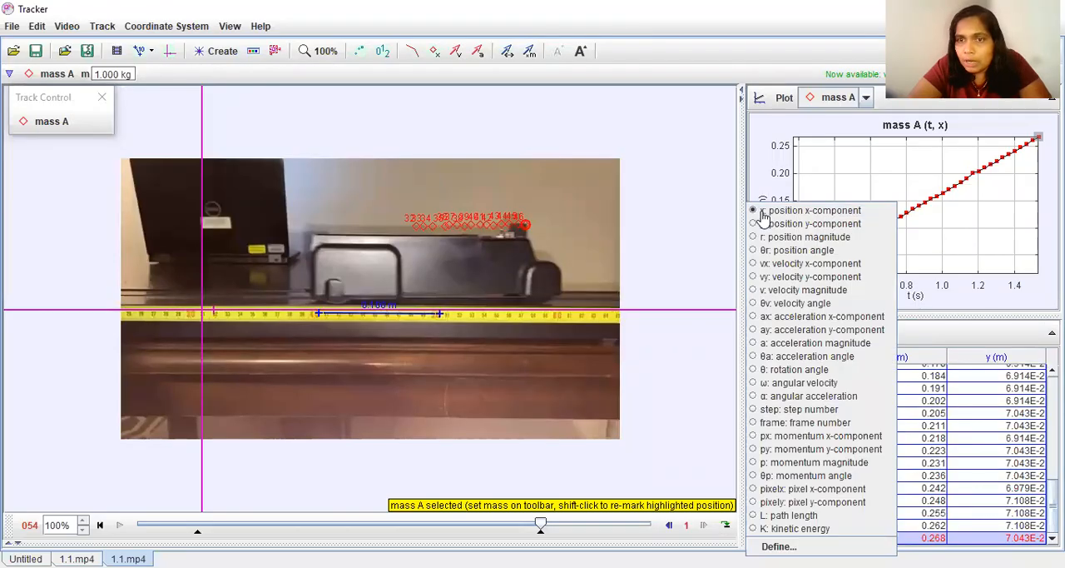
click(780, 265)
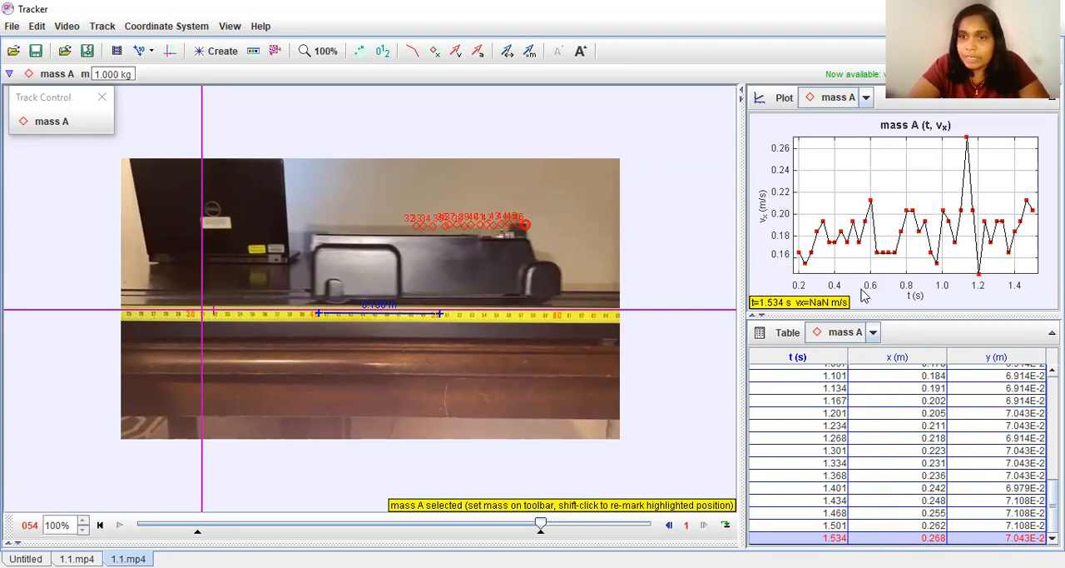
Open the velocity-time plot in the Data Tool and hide the lines and markers of the x data.
double_click(835, 184)
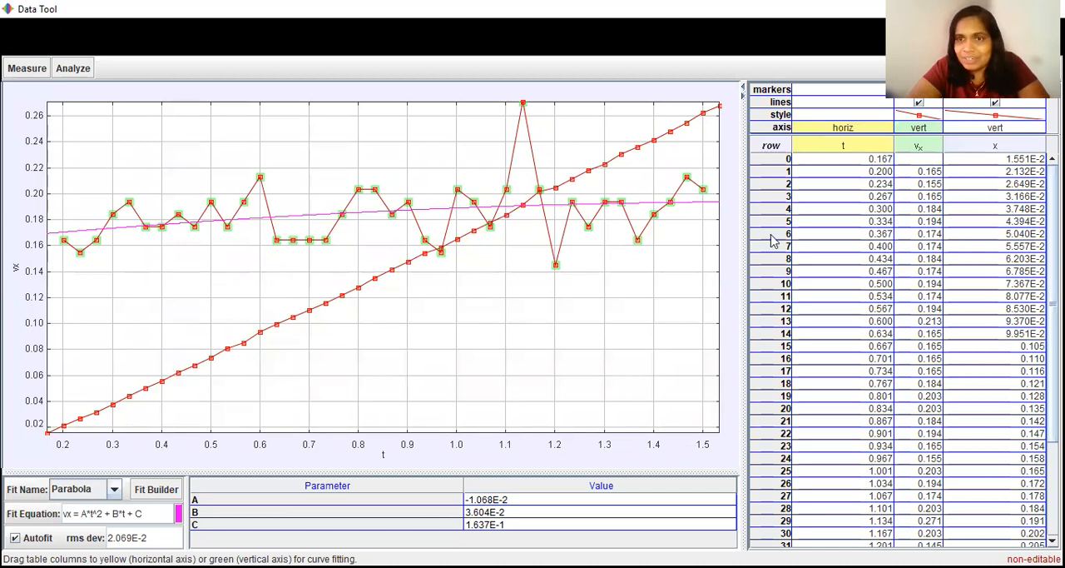
click(996, 103)
click(996, 91)
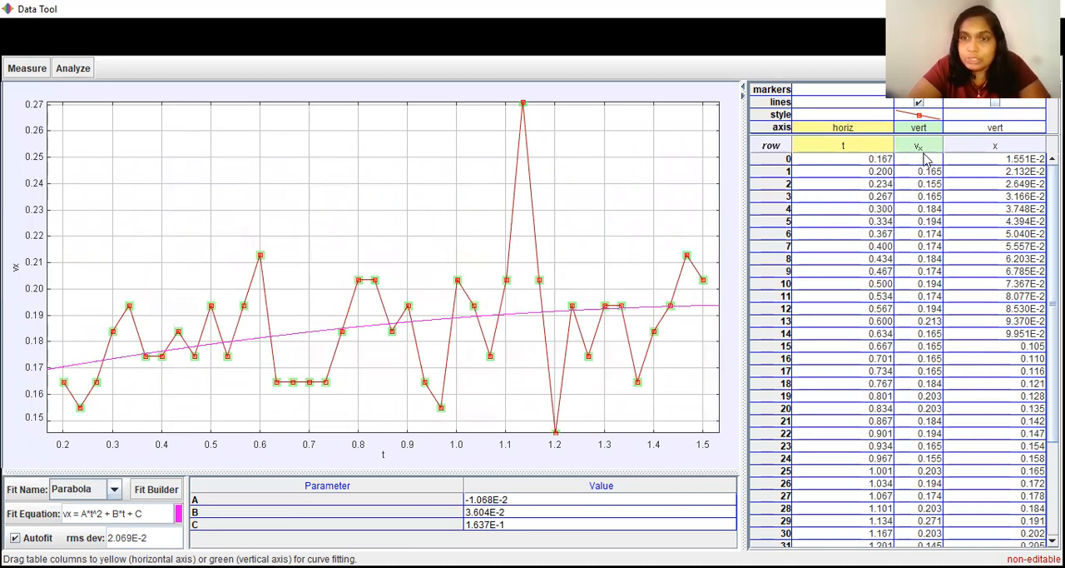
Change the fit for the velocity-time data to Line.
click(91, 490)
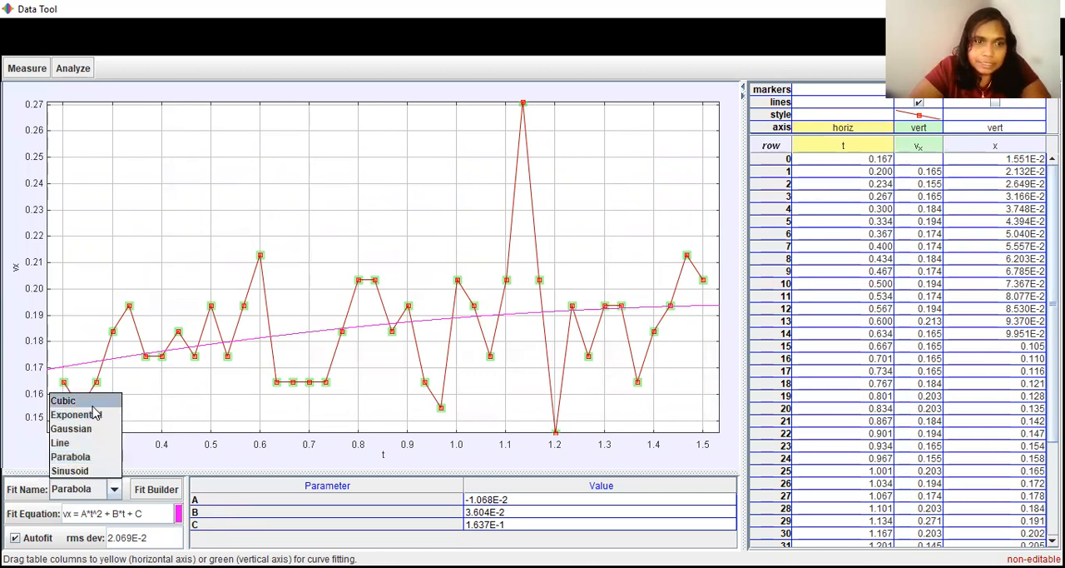
key(Down)
key(Down)
key(Return)
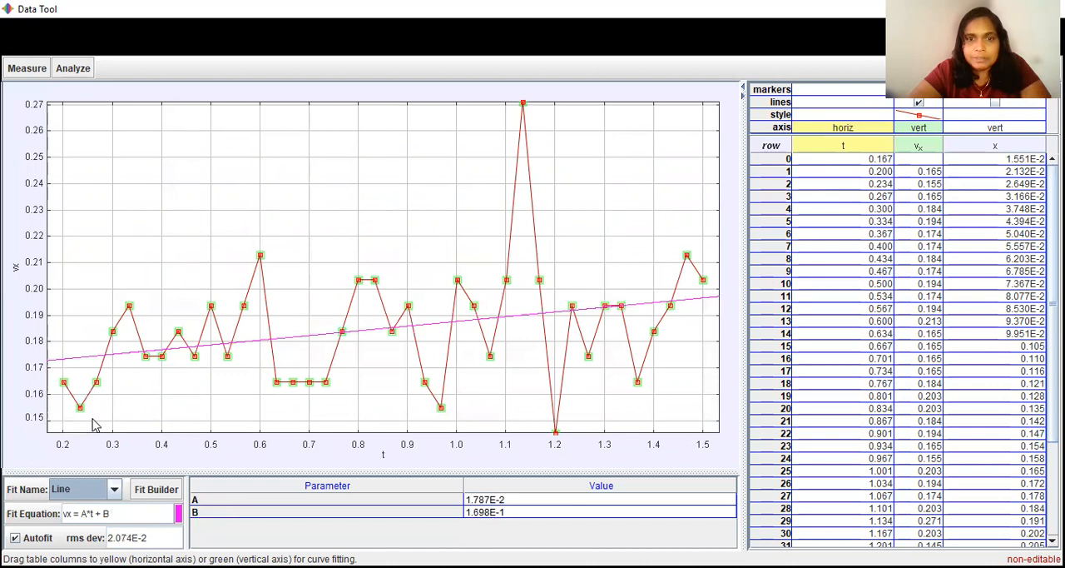